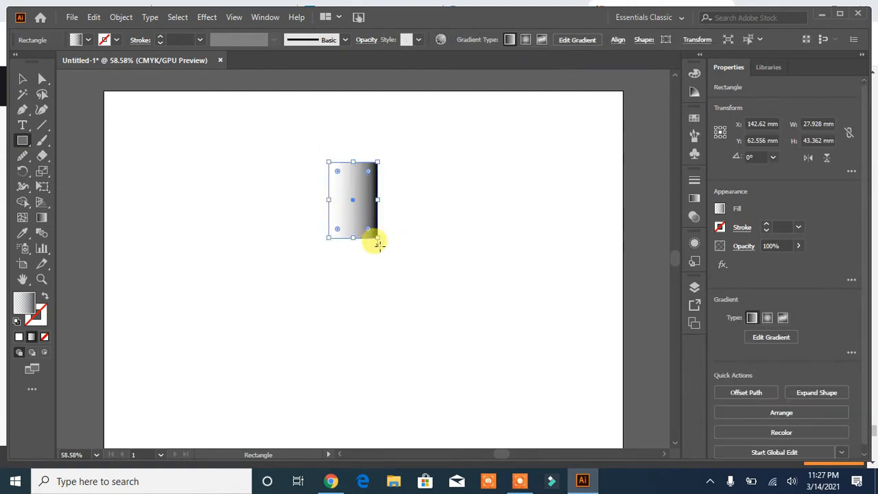
- Fill the gradient rectangle solid black and add two anchor points on its top edge, one near each corner
{"action": "left_click", "coordinate": [88, 40]}
{"action": "left_click", "coordinate": [35, 61]}
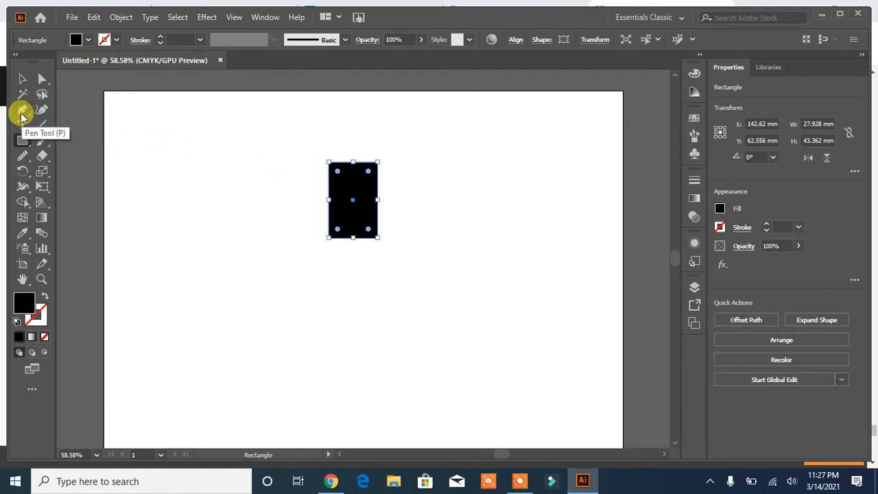
{"action": "left_click_drag", "start_coordinate": [20, 112], "coordinate": [58, 123]}
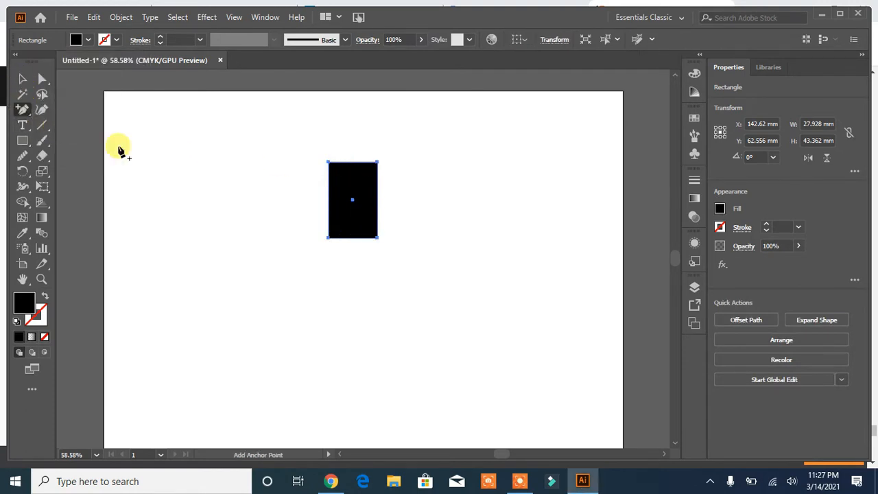
{"action": "left_click", "coordinate": [339, 163]}
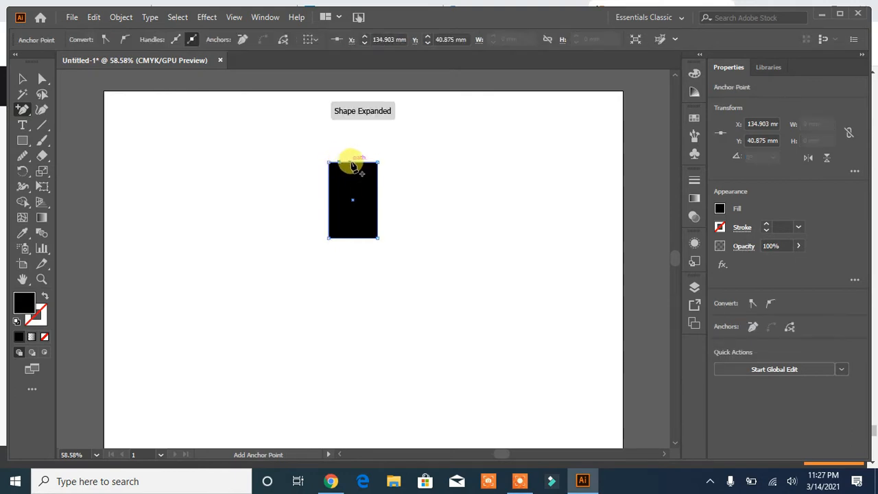
{"action": "left_click", "coordinate": [368, 164]}
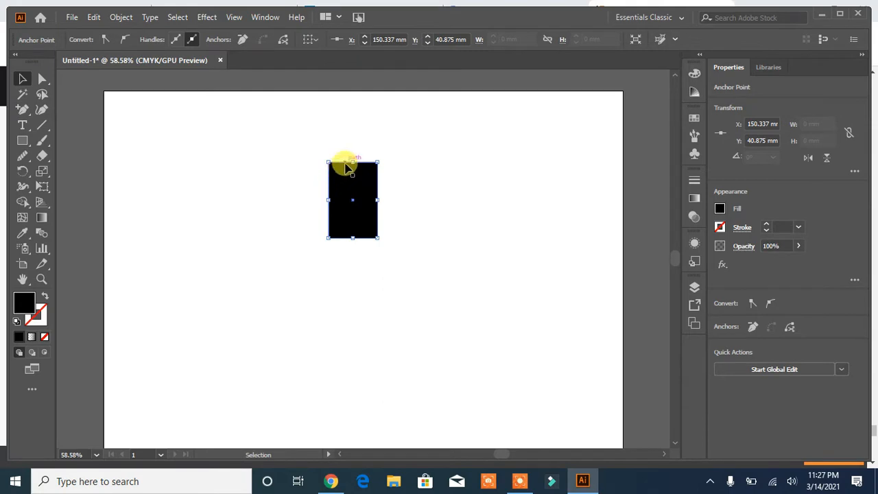
- Raise the two added top anchor points together by about 14 mm to give the rectangle a tapered top
{"action": "left_click", "coordinate": [343, 167]}
{"action": "left_click", "coordinate": [42, 78]}
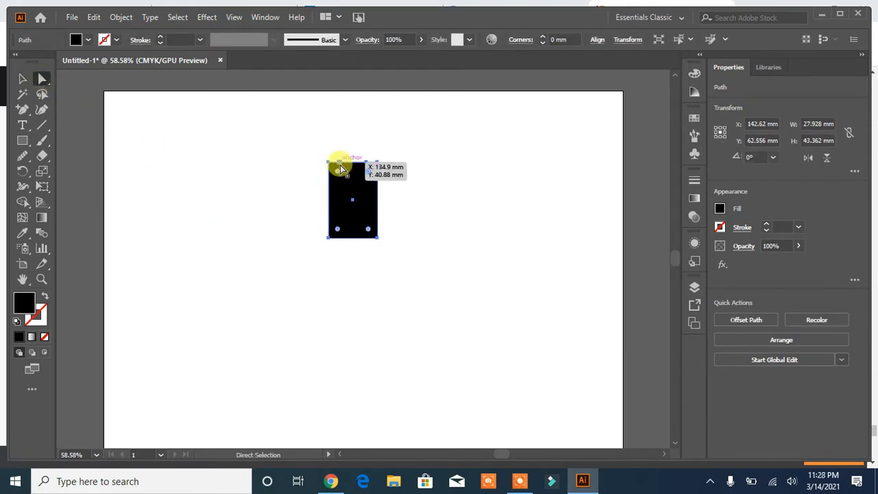
{"action": "left_click", "coordinate": [341, 167]}
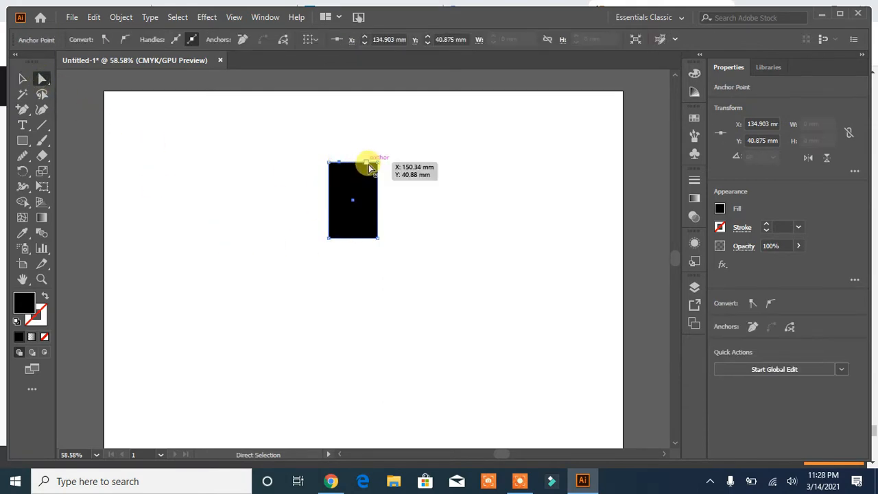
{"action": "left_click", "coordinate": [353, 163]}
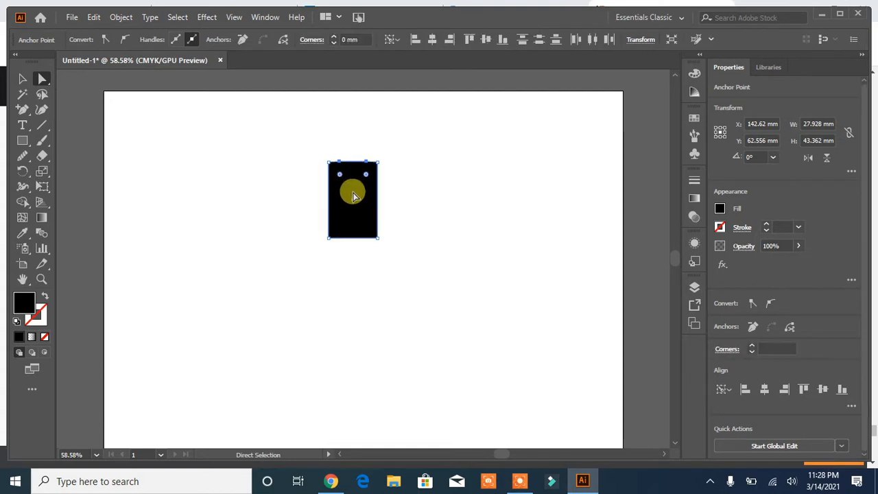
{"action": "left_click_drag", "start_coordinate": [354, 194], "coordinate": [352, 193]}
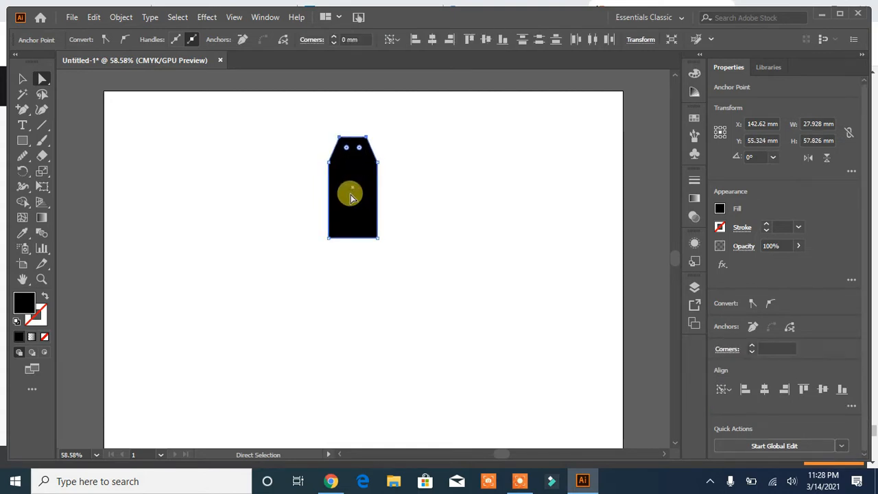
{"action": "left_click", "coordinate": [405, 198]}
- Round the two uppermost corners of the tapered black shape
{"action": "left_click_drag", "start_coordinate": [389, 139], "coordinate": [305, 182]}
{"action": "left_click_drag", "start_coordinate": [350, 151], "coordinate": [346, 147]}
{"action": "left_click", "coordinate": [418, 170]}
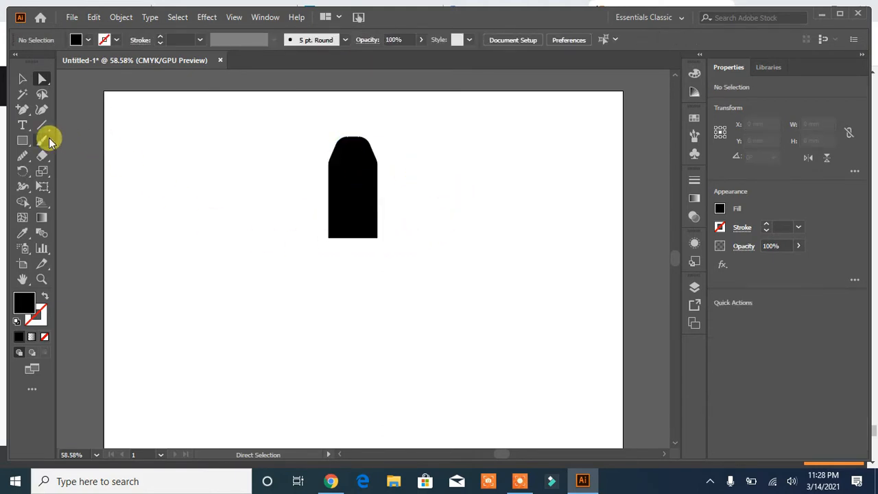
- Draw a rectangle about 17.6 × 4.8 mm centred across the tapered shape's bottom edge and unite the two shapes
{"action": "left_click", "coordinate": [22, 138]}
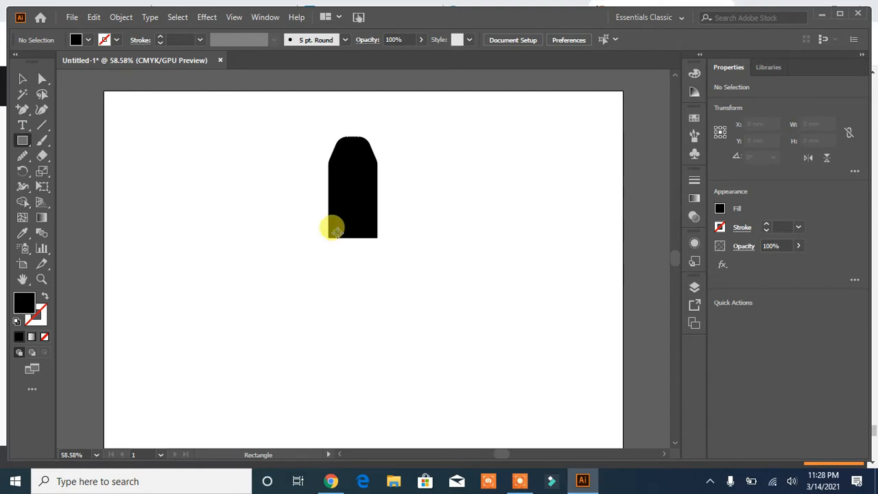
{"action": "left_click_drag", "start_coordinate": [336, 235], "coordinate": [368, 242]}
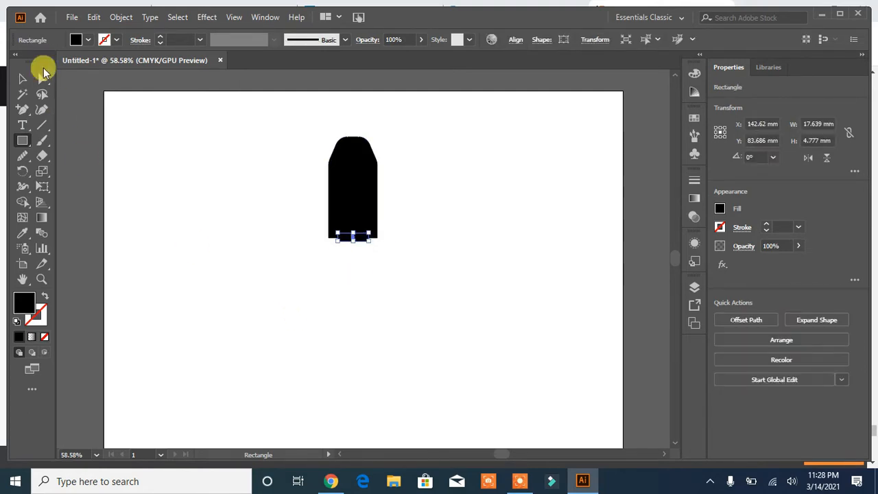
{"action": "left_click", "coordinate": [22, 80]}
{"action": "left_click_drag", "start_coordinate": [288, 237], "coordinate": [287, 242]}
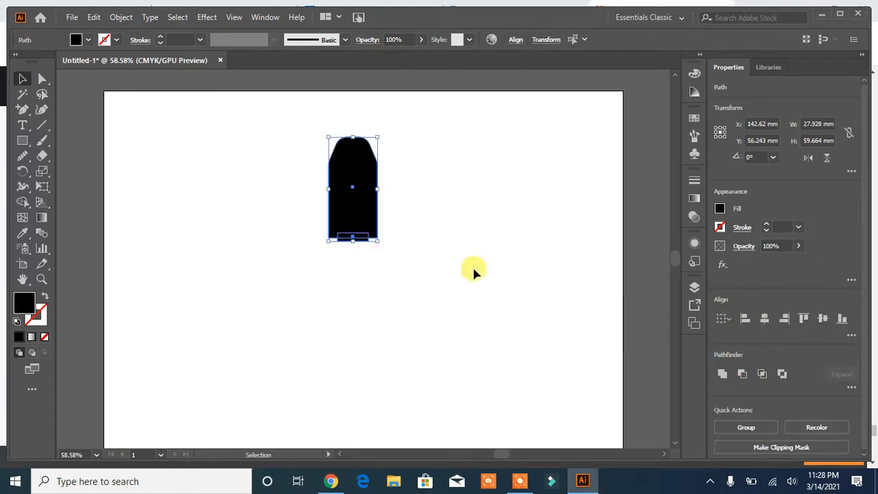
{"action": "left_click", "coordinate": [730, 373]}
{"action": "left_click", "coordinate": [510, 311]}
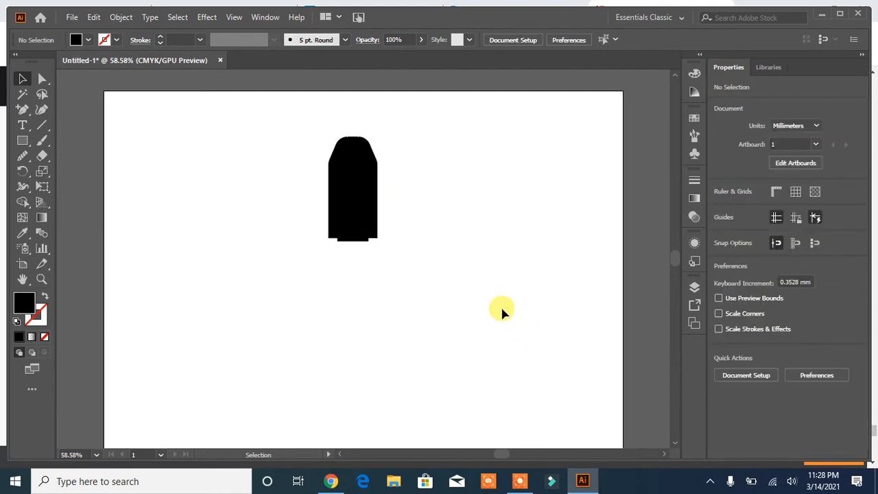
- Draw a black rectangle about 34.9 × 62.8 mm on the empty area beside the tapered shape
{"action": "left_click", "coordinate": [23, 140]}
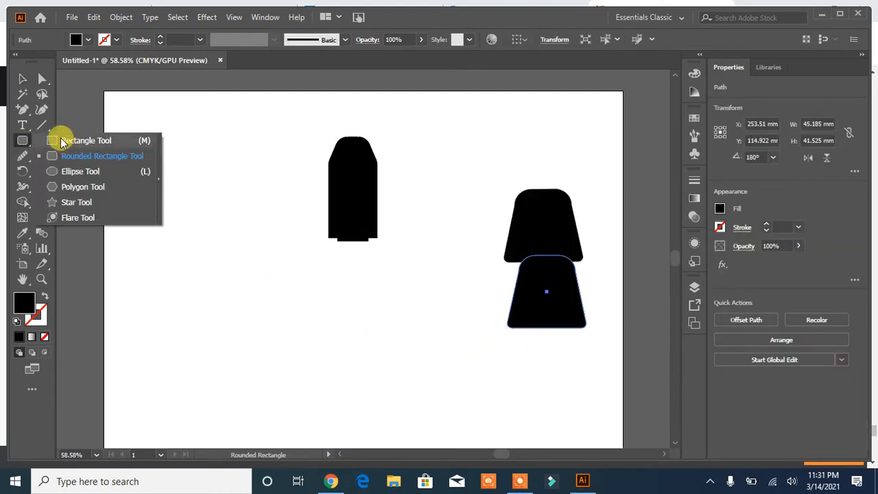
{"action": "left_click", "coordinate": [55, 141]}
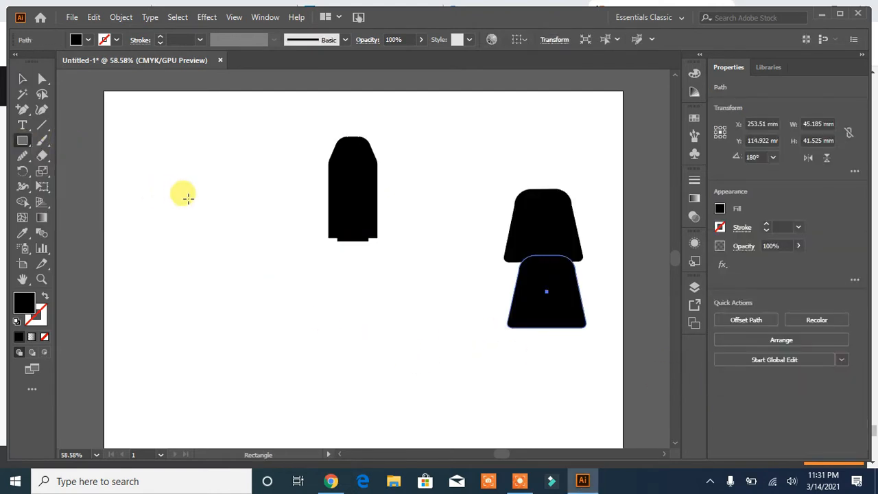
{"action": "left_click_drag", "start_coordinate": [204, 193], "coordinate": [266, 302]}
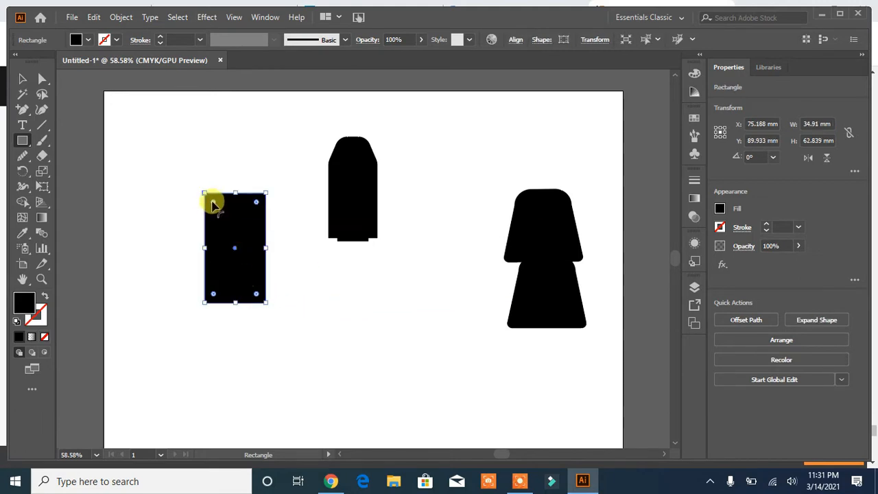
{"action": "left_click_drag", "start_coordinate": [273, 184], "coordinate": [297, 215]}
{"action": "key", "text": "Delete"}
- Rotate the new rectangle clockwise by about 40°
{"action": "left_click", "coordinate": [23, 79]}
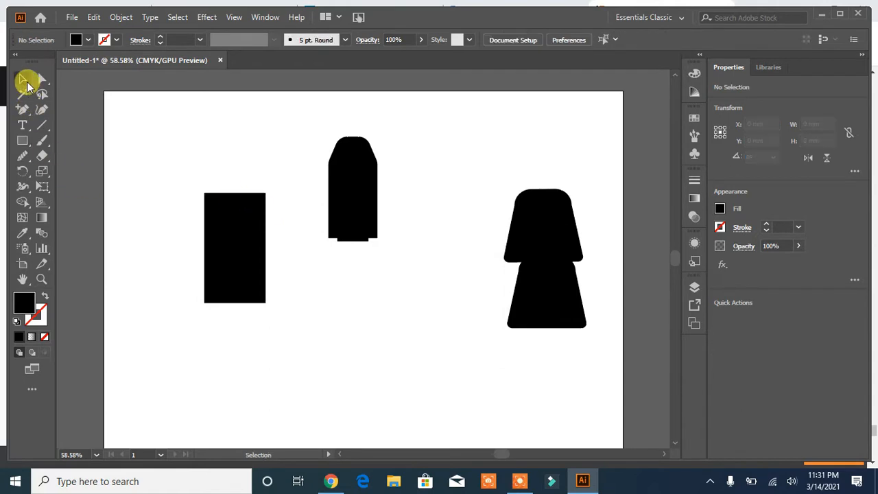
{"action": "left_click", "coordinate": [229, 230]}
{"action": "left_click_drag", "start_coordinate": [266, 186], "coordinate": [296, 224]}
- Reflect a copy of the rotated rectangle across the vertical axis and move it about 13.6 mm left so the lower corners meet
{"action": "right_click", "coordinate": [235, 249]}
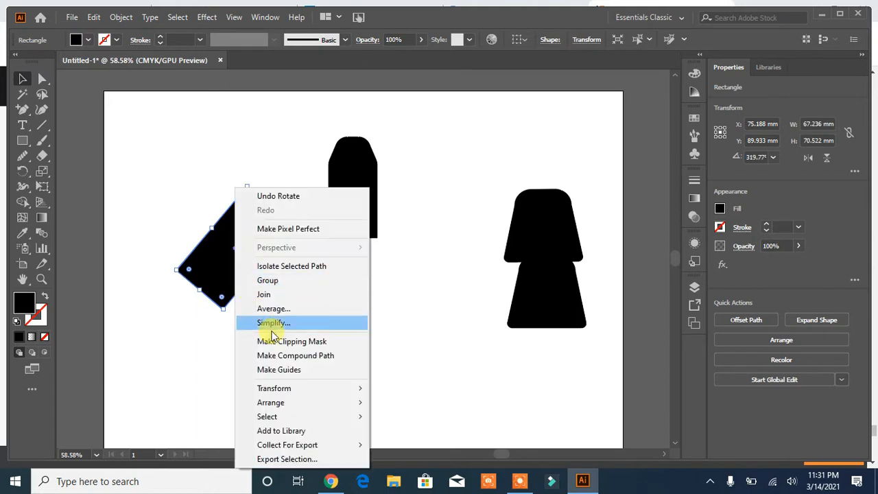
{"action": "mouse_move", "coordinate": [300, 389]}
{"action": "left_click", "coordinate": [420, 321]}
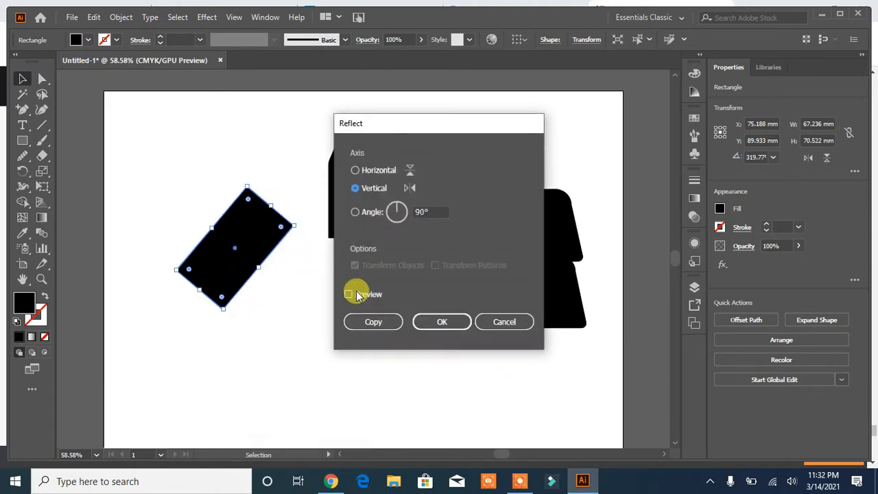
{"action": "left_click", "coordinate": [350, 293]}
{"action": "left_click", "coordinate": [374, 321]}
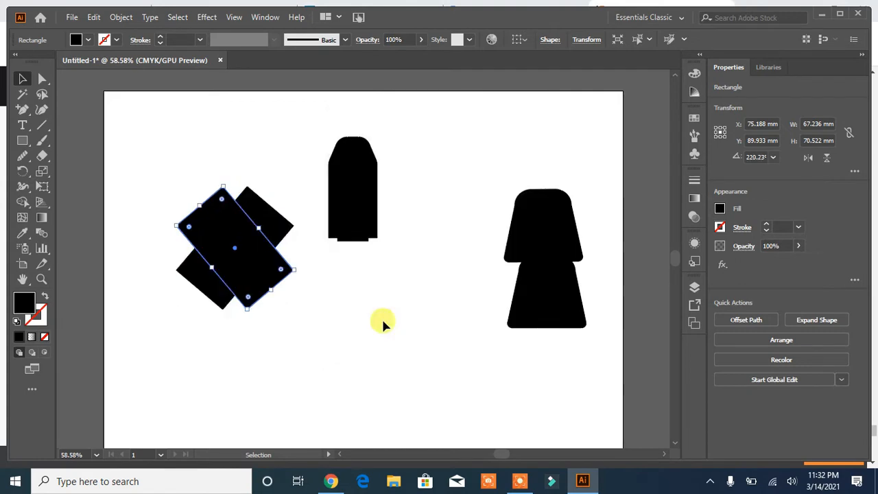
{"action": "left_click_drag", "start_coordinate": [269, 268], "coordinate": [245, 268]}
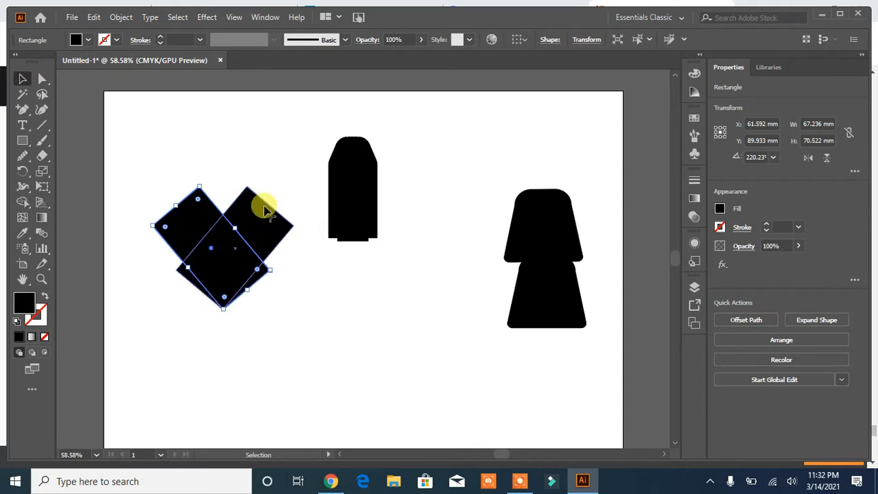
{"action": "left_click_drag", "start_coordinate": [216, 166], "coordinate": [261, 220]}
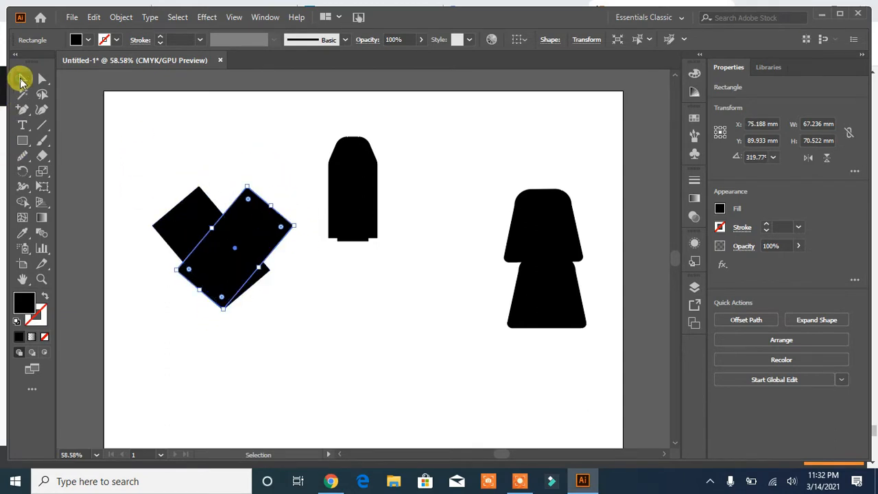
{"action": "left_click", "coordinate": [213, 147]}
{"action": "key", "text": "ctrl+z"}
- Round the two upper corners of both crossed rectangles fully to form the lobes of a heart
{"action": "left_click", "coordinate": [42, 79]}
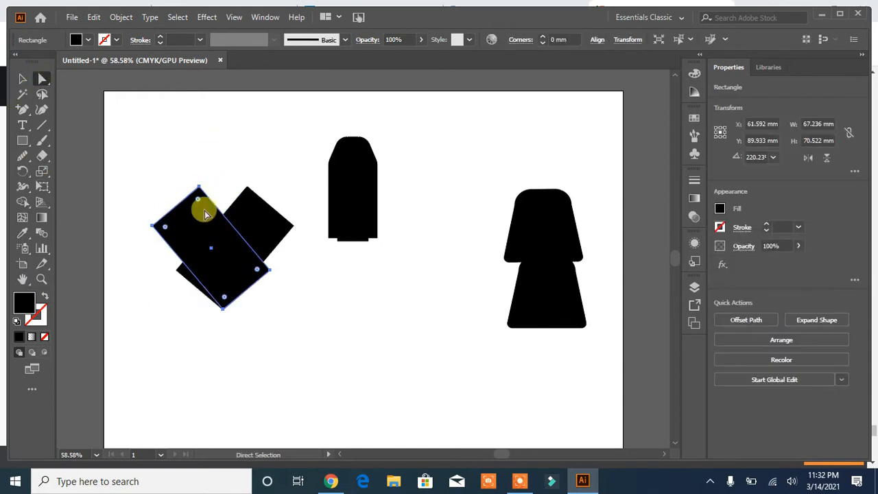
{"action": "left_click", "coordinate": [199, 188]}
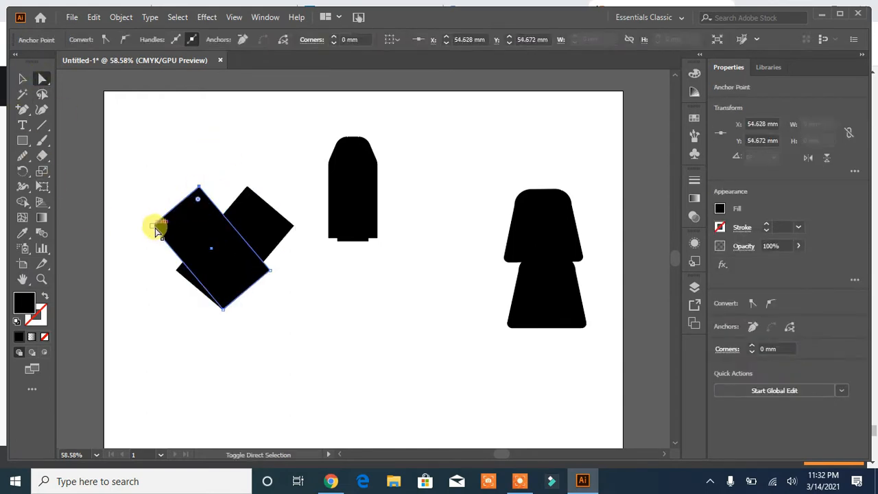
{"action": "left_click", "coordinate": [153, 227], "text": "shift"}
{"action": "left_click", "coordinate": [247, 188], "text": "shift"}
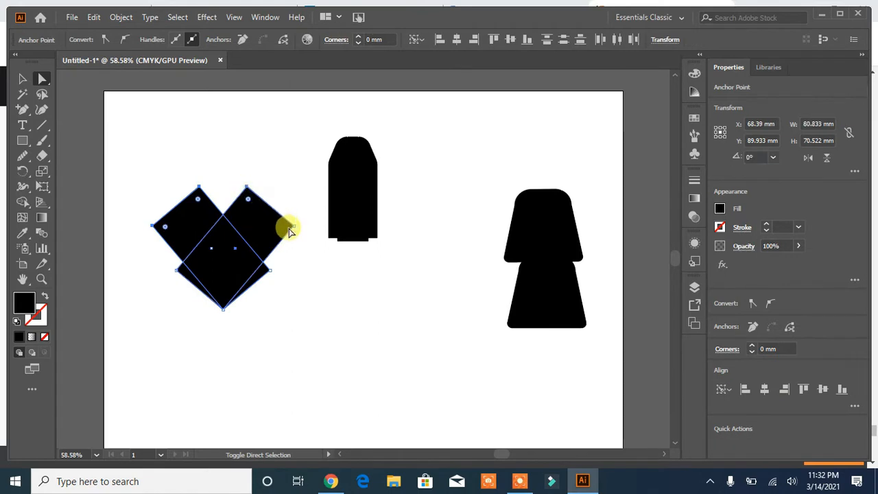
{"action": "left_click_drag", "start_coordinate": [253, 196], "coordinate": [252, 274]}
{"action": "left_click", "coordinate": [288, 314]}
- Pull the protruding lower corner of each rectangle inward so both sides of the heart taper cleanly to the tip
{"action": "left_click_drag", "start_coordinate": [192, 291], "coordinate": [193, 271]}
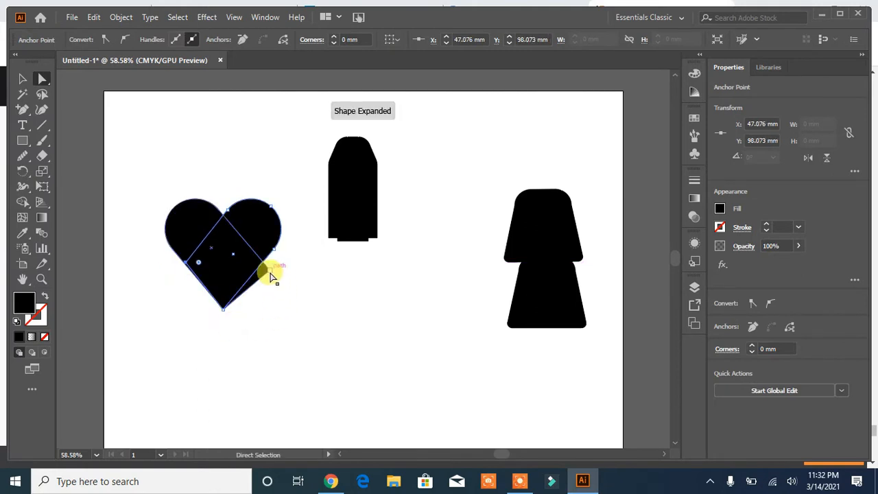
{"action": "left_click_drag", "start_coordinate": [269, 269], "coordinate": [264, 262]}
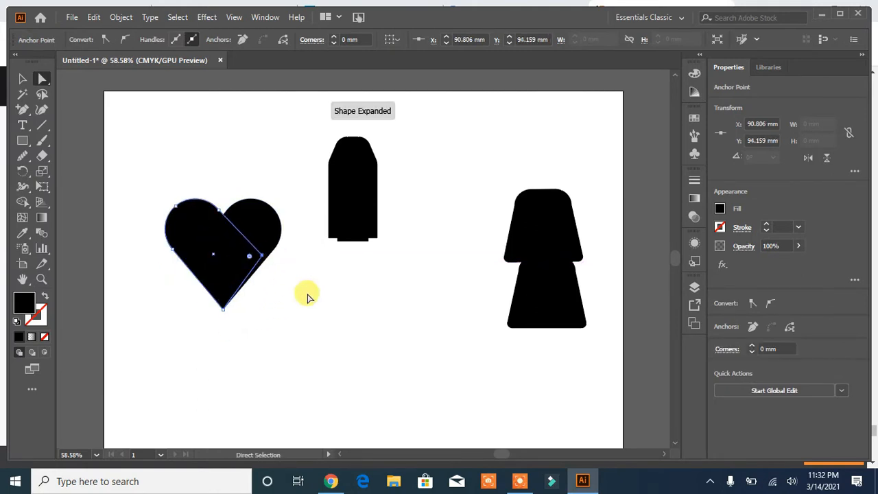
{"action": "left_click", "coordinate": [308, 294]}
- Merge the two halves into a single heart and place it centred below the tapered black shape
{"action": "left_click_drag", "start_coordinate": [276, 176], "coordinate": [160, 320]}
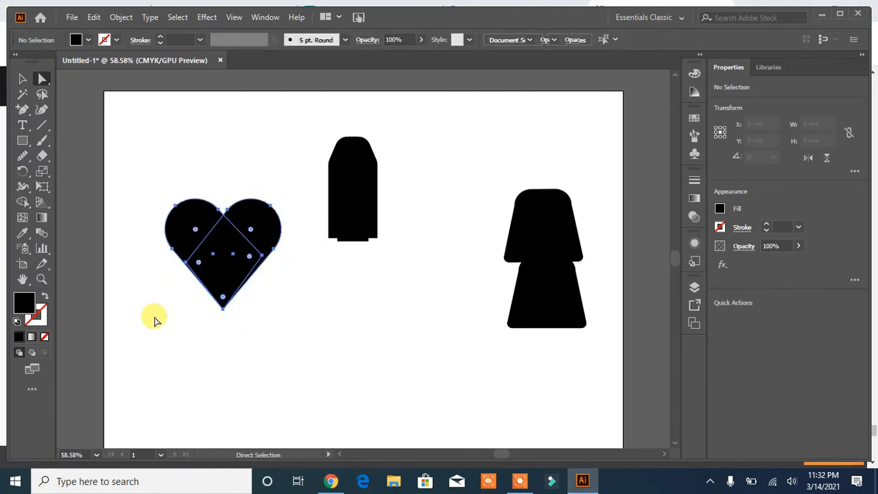
{"action": "left_click", "coordinate": [347, 353]}
{"action": "left_click_drag", "start_coordinate": [231, 255], "coordinate": [359, 293]}
{"action": "left_click", "coordinate": [425, 210]}
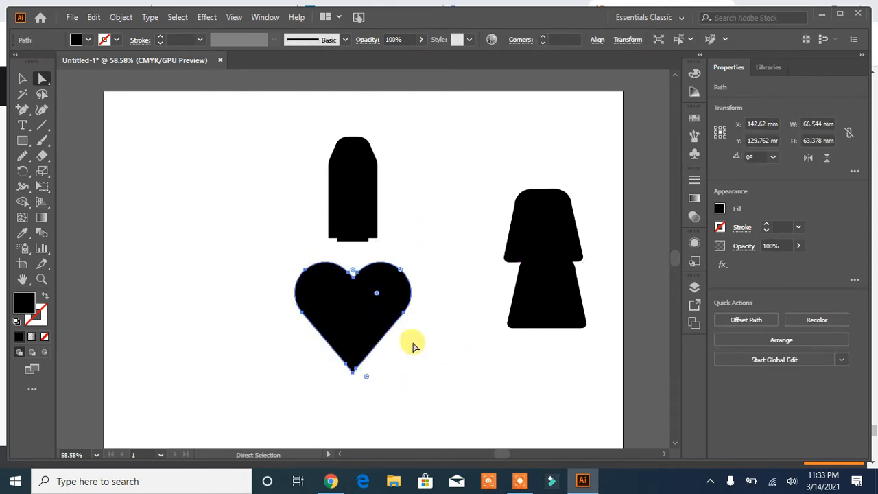
- Draw a neck rectangle about 16.2 × 29 mm from just below the tapered shape down into the heart
{"action": "left_click", "coordinate": [349, 242]}
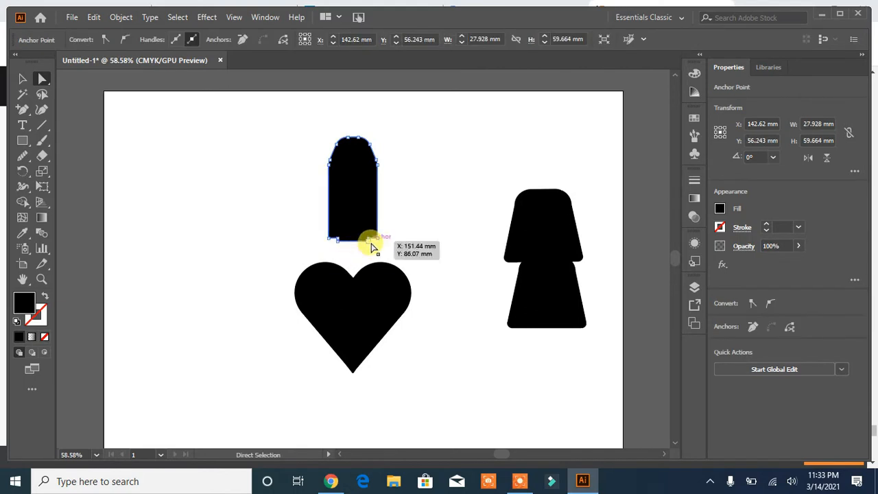
{"action": "left_click", "coordinate": [23, 142]}
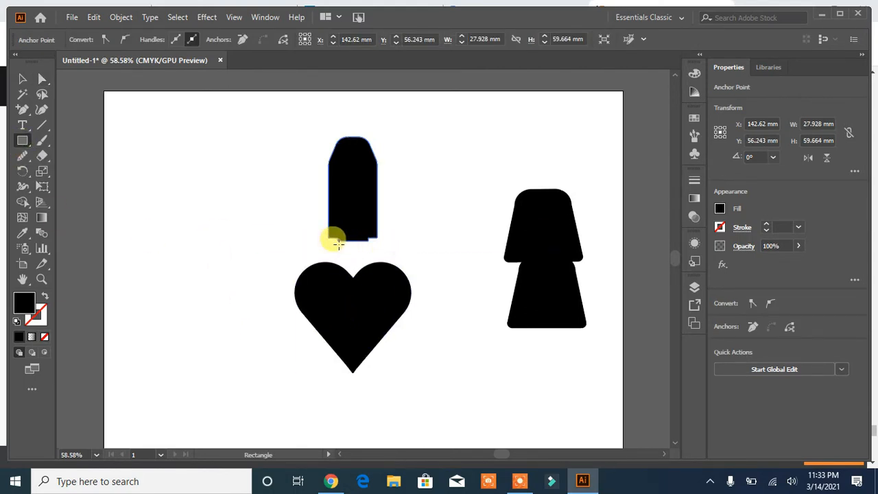
{"action": "left_click_drag", "start_coordinate": [337, 242], "coordinate": [346, 294]}
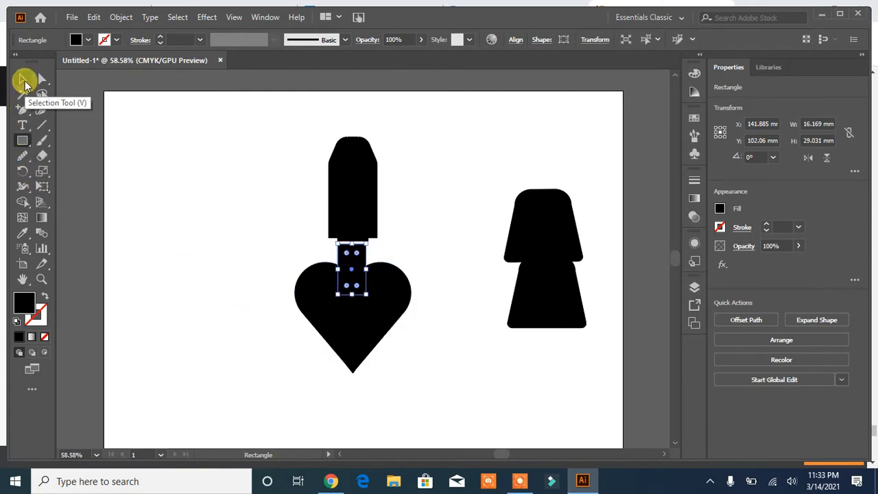
- Align the neck rectangle and the heart on their horizontal centres
{"action": "left_click", "coordinate": [31, 77]}
{"action": "left_click_drag", "start_coordinate": [227, 244], "coordinate": [414, 352]}
{"action": "left_click", "coordinate": [764, 318]}
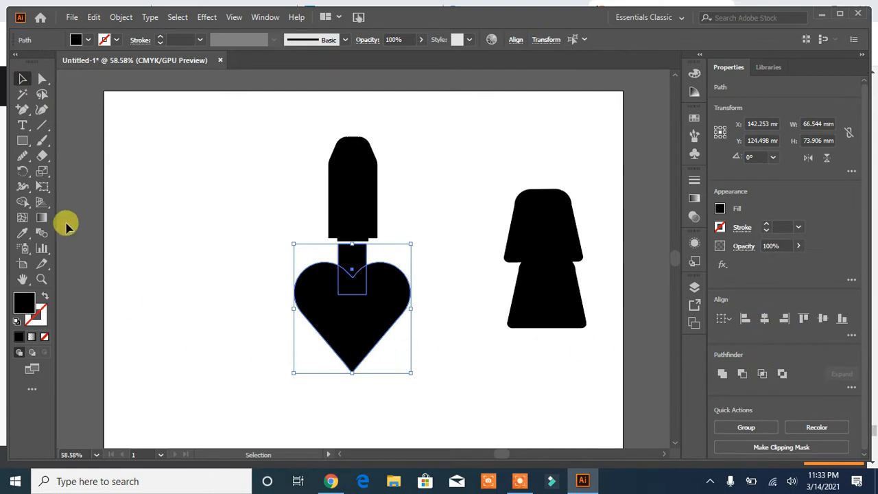
- Merge the area where the neck overlaps the heart into the heart with Shape Builder, and select the heart
{"action": "left_click", "coordinate": [22, 201]}
{"action": "left_click_drag", "start_coordinate": [367, 315], "coordinate": [344, 290]}
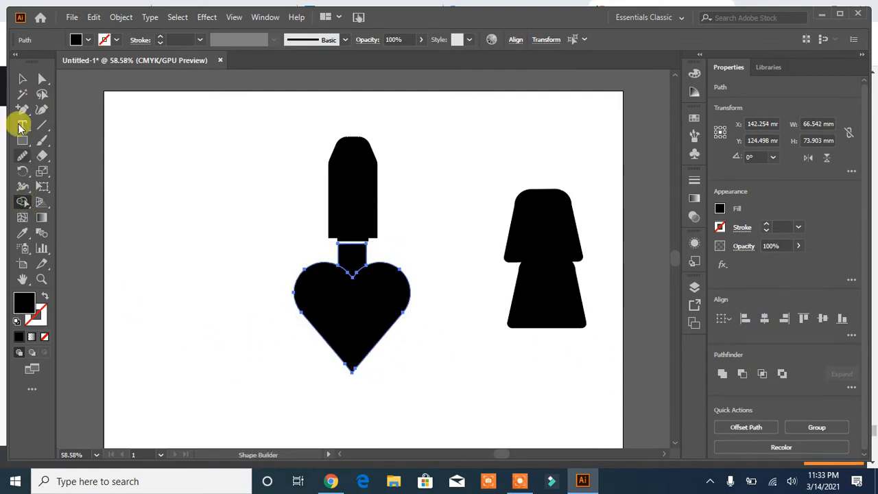
{"action": "left_click", "coordinate": [22, 79]}
{"action": "left_click", "coordinate": [313, 405]}
{"action": "left_click", "coordinate": [349, 314]}
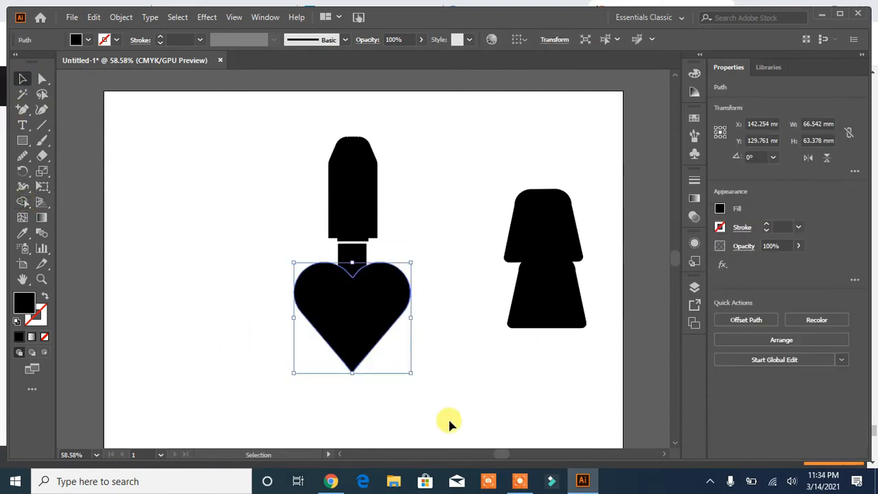
- Nudge the heart down slightly to open a narrow gap between it and the neck piece
{"action": "key", "text": "Down"}
{"action": "key", "text": "Down"}
{"action": "key", "text": "Down"}
{"action": "key", "text": "Down"}
{"action": "key", "text": "Down"}
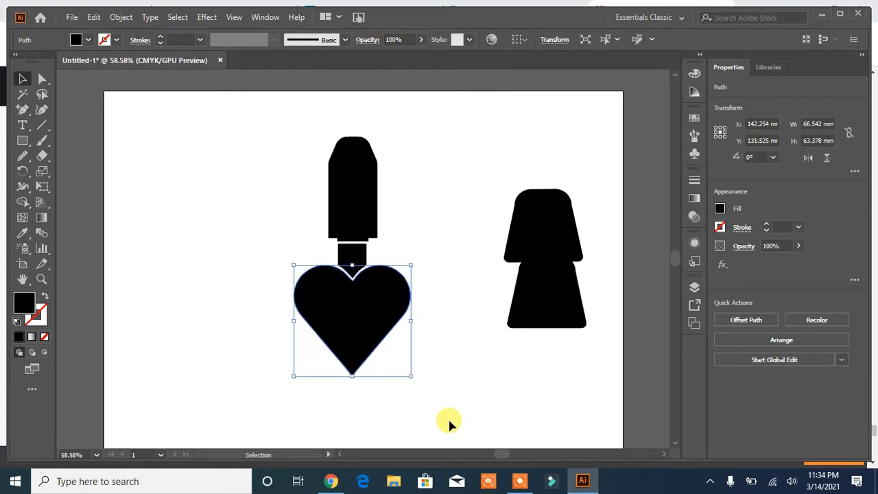
{"action": "left_click", "coordinate": [478, 386]}
- Move the tapered cap up and lower the neck piece's top edge so the neck is about 11.8 mm high
{"action": "left_click", "coordinate": [352, 246]}
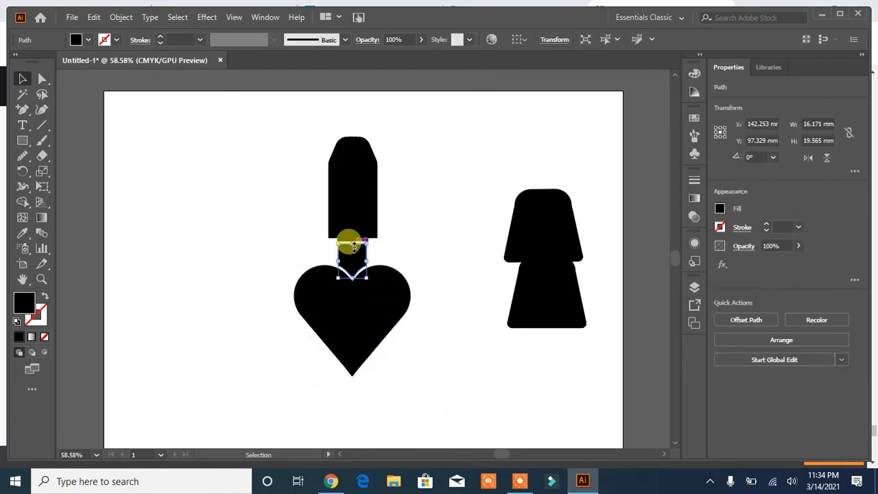
{"action": "left_click_drag", "start_coordinate": [348, 206], "coordinate": [349, 170]}
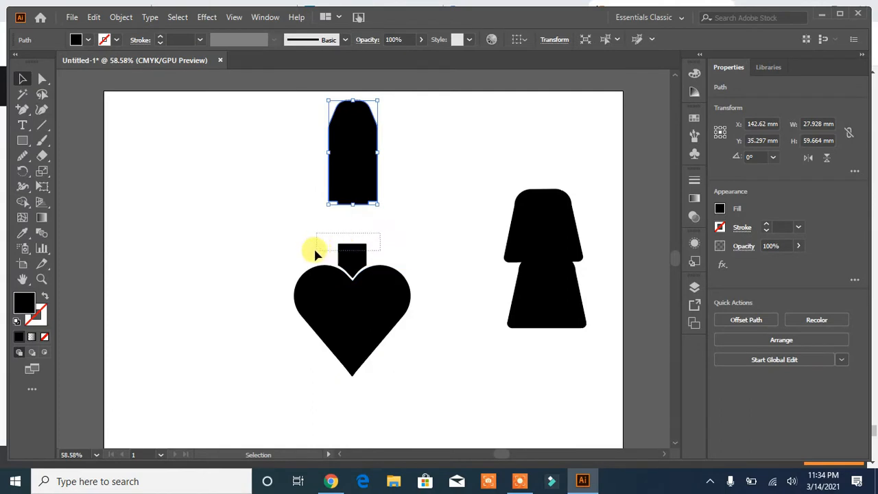
{"action": "left_click", "coordinate": [346, 254]}
{"action": "left_click", "coordinate": [42, 79]}
{"action": "left_click", "coordinate": [425, 240]}
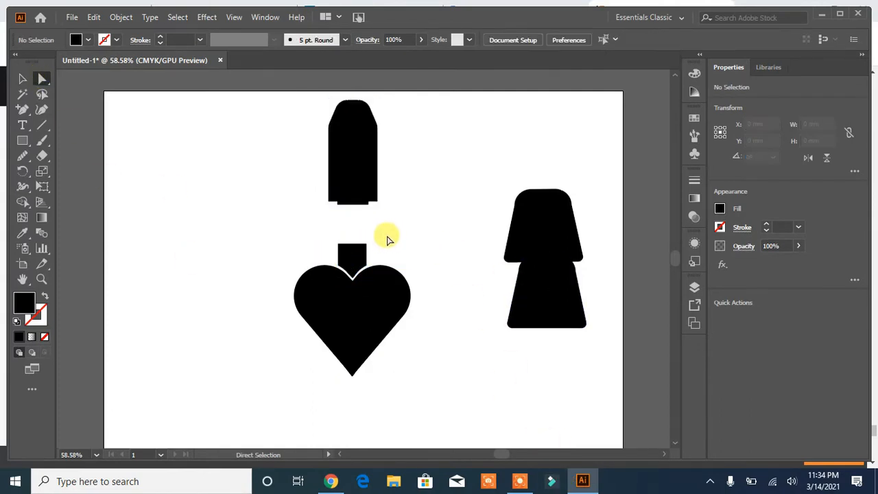
{"action": "left_click_drag", "start_coordinate": [388, 238], "coordinate": [309, 252]}
{"action": "left_click_drag", "start_coordinate": [343, 285], "coordinate": [361, 269]}
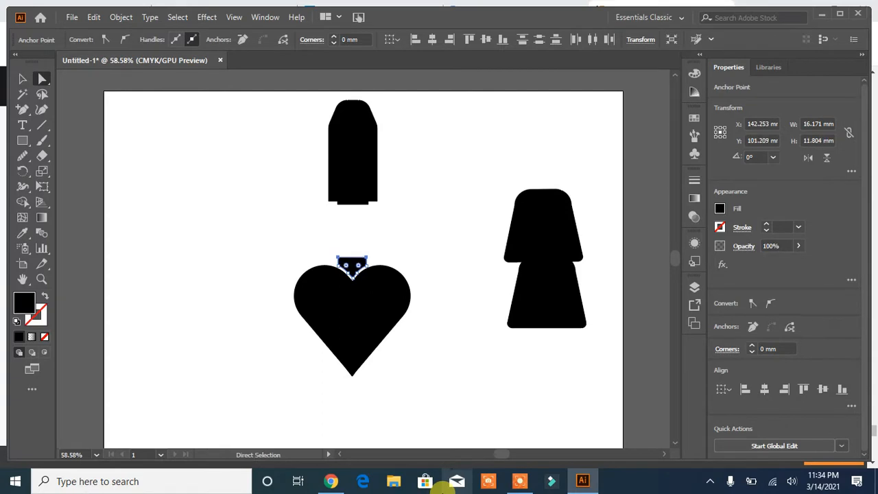
{"action": "left_click", "coordinate": [453, 300]}
- Scale the tapered cap down to about 22 × 36 mm and place it directly on top of the neck
{"action": "left_click", "coordinate": [357, 139]}
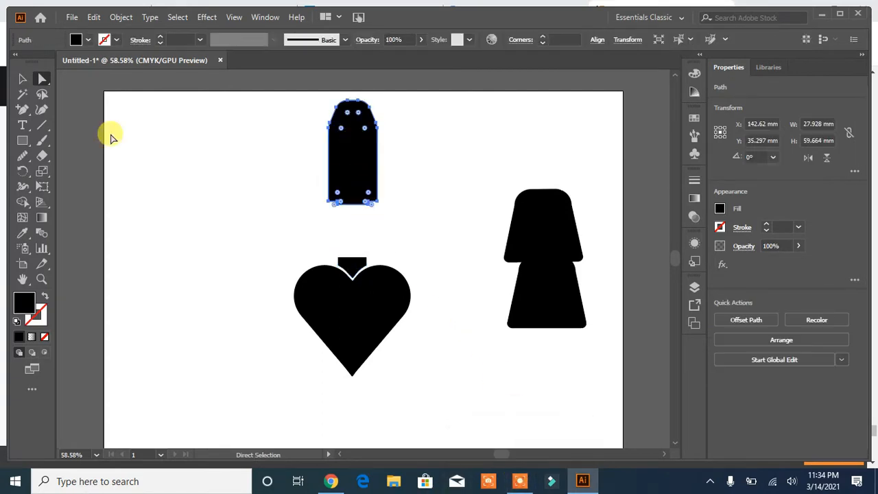
{"action": "left_click", "coordinate": [23, 81]}
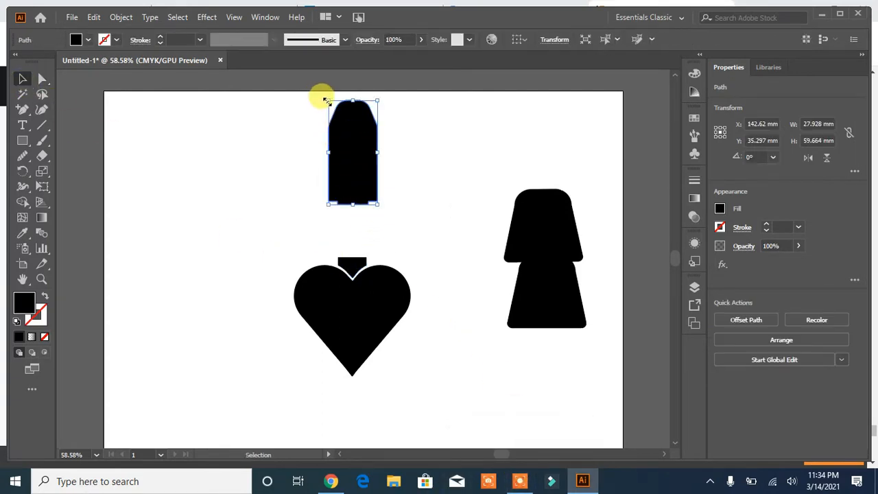
{"action": "left_click_drag", "start_coordinate": [325, 100], "coordinate": [360, 235]}
{"action": "left_click", "coordinate": [420, 230]}
{"action": "left_click", "coordinate": [352, 220]}
{"action": "left_click", "coordinate": [392, 241]}
{"action": "left_click", "coordinate": [433, 233]}
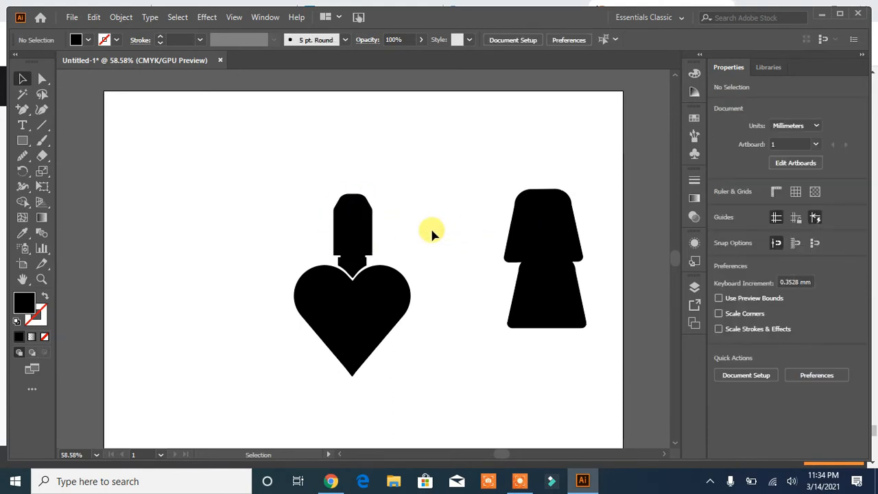
- Raise the cap slightly to leave a narrow gap between it and the neck
{"action": "left_click_drag", "start_coordinate": [272, 426], "coordinate": [272, 426]}
{"action": "left_click", "coordinate": [459, 236]}
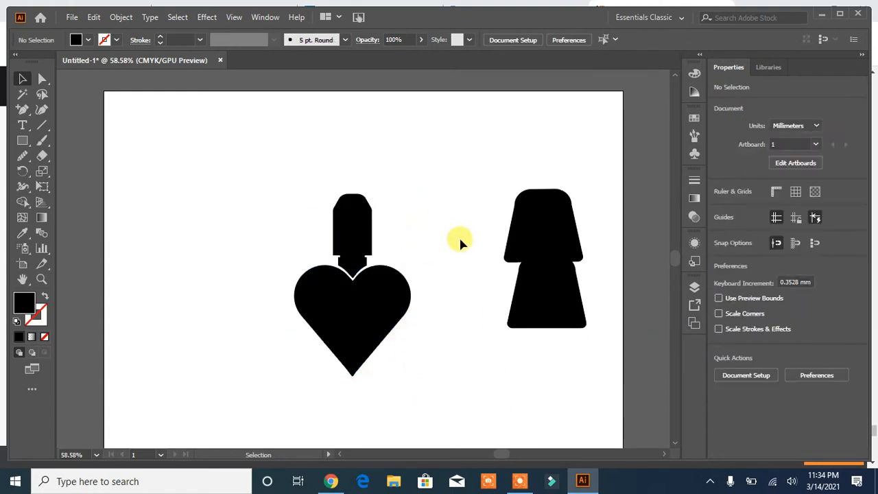
{"action": "left_click", "coordinate": [354, 226]}
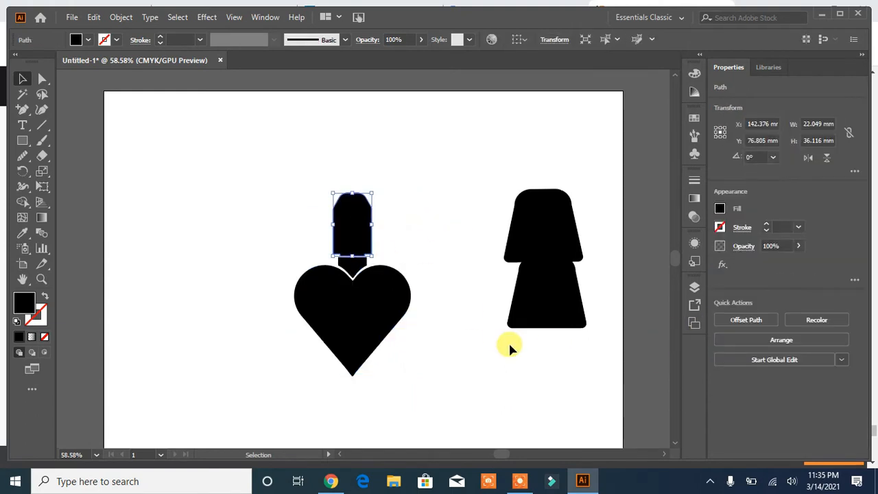
{"action": "left_click", "coordinate": [417, 251]}
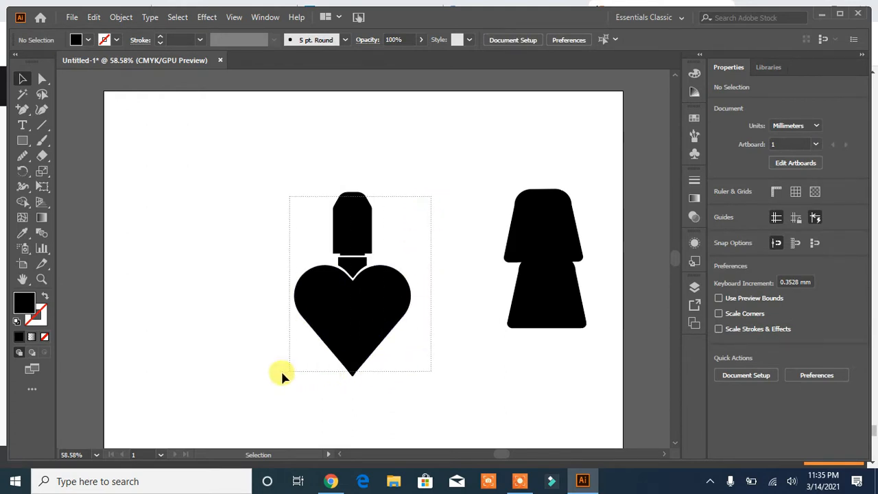
- Move the whole bottle up and place a copy of the heart in the artboard's upper-left area
{"action": "left_click_drag", "start_coordinate": [339, 336], "coordinate": [188, 180]}
{"action": "key", "text": "ctrl+shift+a"}
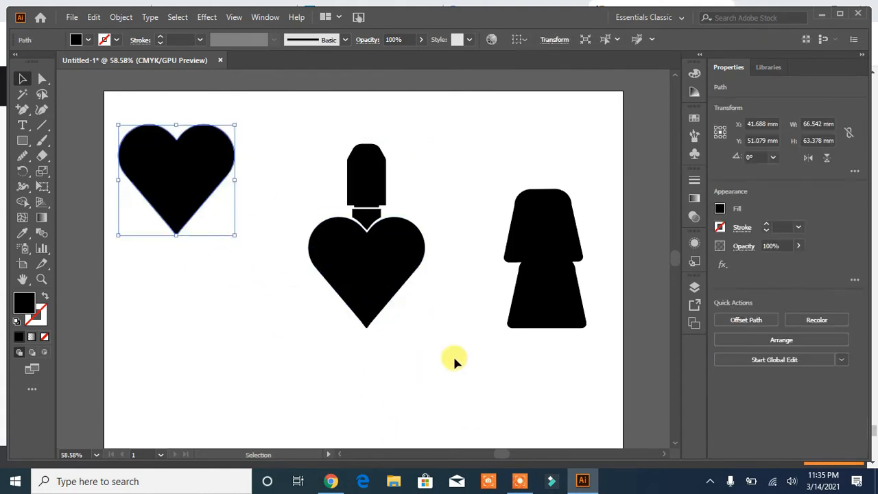
{"action": "left_click", "coordinate": [453, 357]}
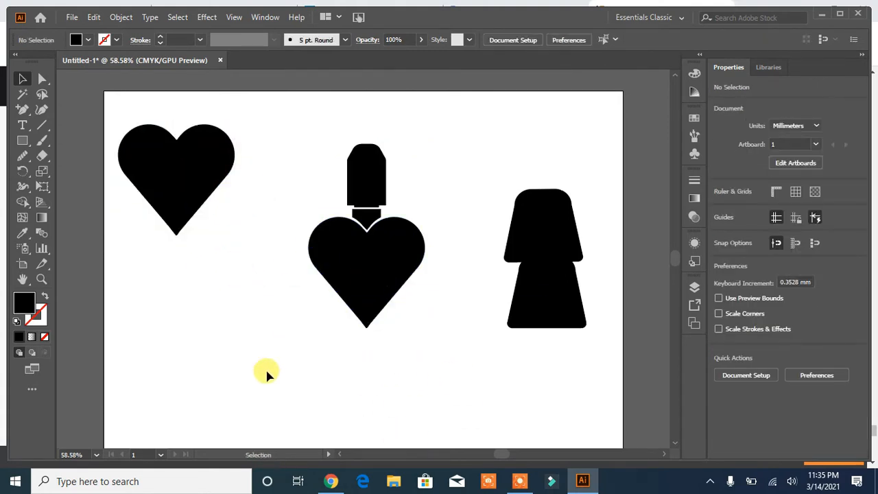
- Draw a base rectangle about 43.4 × 16.5 mm across the bottle heart's lower tip and centre it under the heart
{"action": "left_click", "coordinate": [22, 140]}
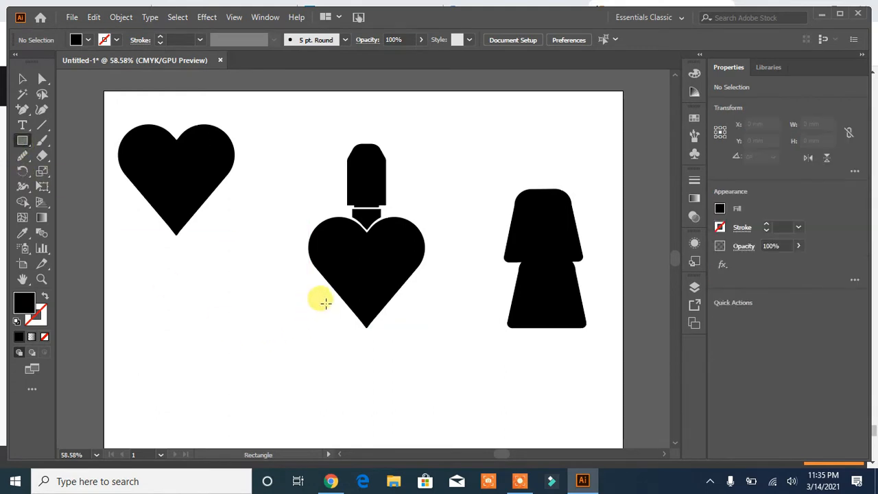
{"action": "mouse_move", "coordinate": [326, 304]}
{"action": "left_mouse_down"}
{"action": "mouse_move", "coordinate": [331, 321]}
{"action": "mouse_move", "coordinate": [402, 310]}
{"action": "mouse_move", "coordinate": [403, 332]}
{"action": "left_mouse_up"}
{"action": "left_click", "coordinate": [21, 80]}
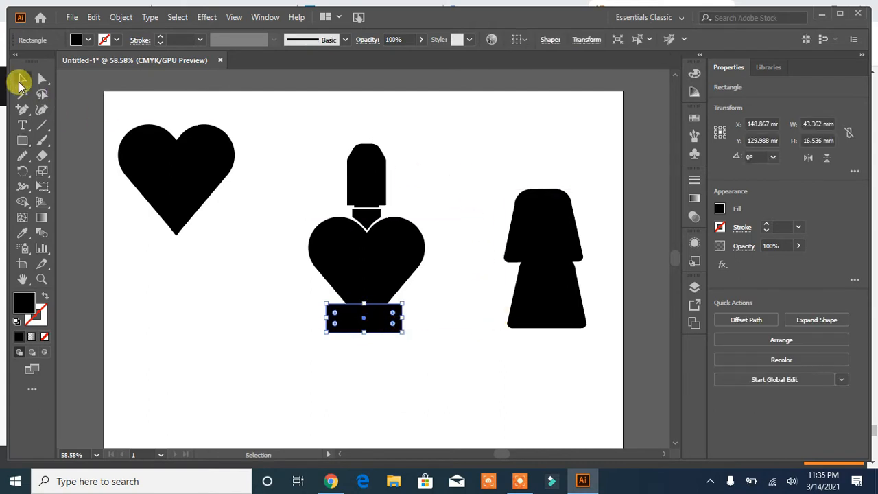
{"action": "left_click", "coordinate": [196, 355]}
{"action": "left_click_drag", "start_coordinate": [368, 329], "coordinate": [366, 317]}
{"action": "left_click", "coordinate": [334, 354]}
- Round the two bottom corners of the base rectangle
{"action": "left_click", "coordinate": [330, 331]}
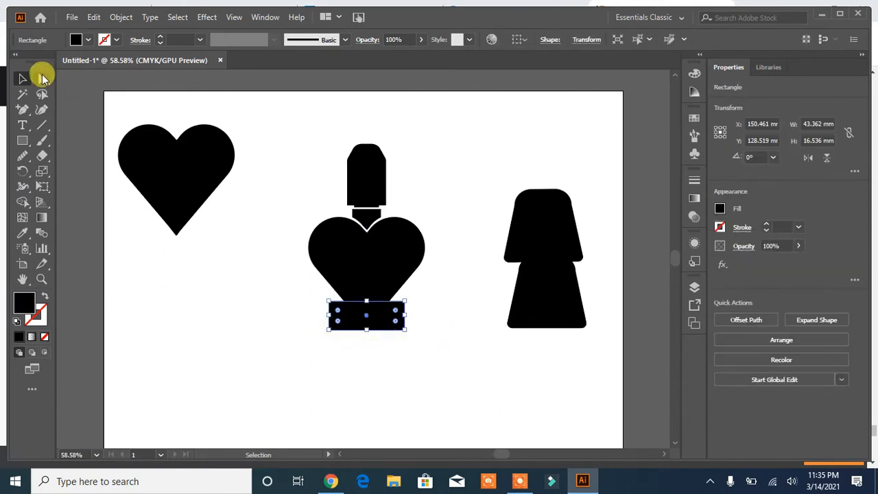
{"action": "left_click", "coordinate": [42, 79]}
{"action": "left_click", "coordinate": [243, 378]}
{"action": "left_click", "coordinate": [329, 331]}
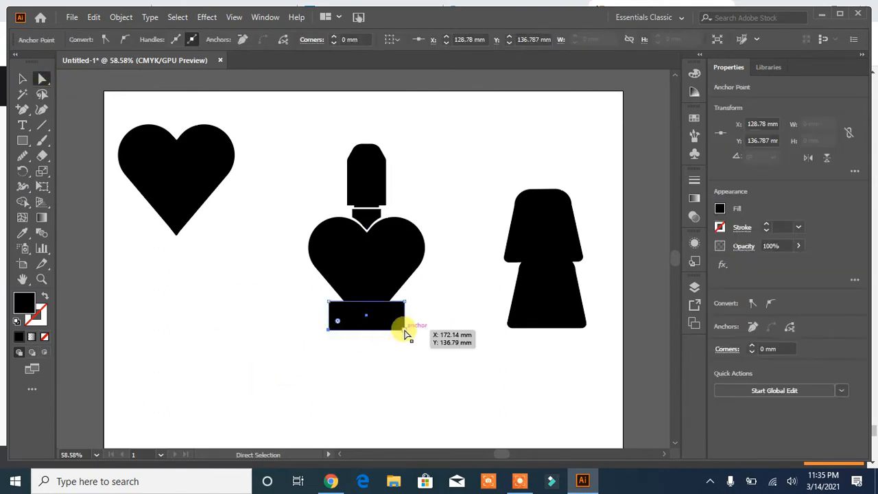
{"action": "left_click", "coordinate": [404, 330], "text": "shift"}
{"action": "left_click_drag", "start_coordinate": [396, 323], "coordinate": [386, 315]}
{"action": "left_click", "coordinate": [386, 411]}
{"action": "left_click_drag", "start_coordinate": [438, 162], "coordinate": [323, 405]}
{"action": "left_click", "coordinate": [22, 79]}
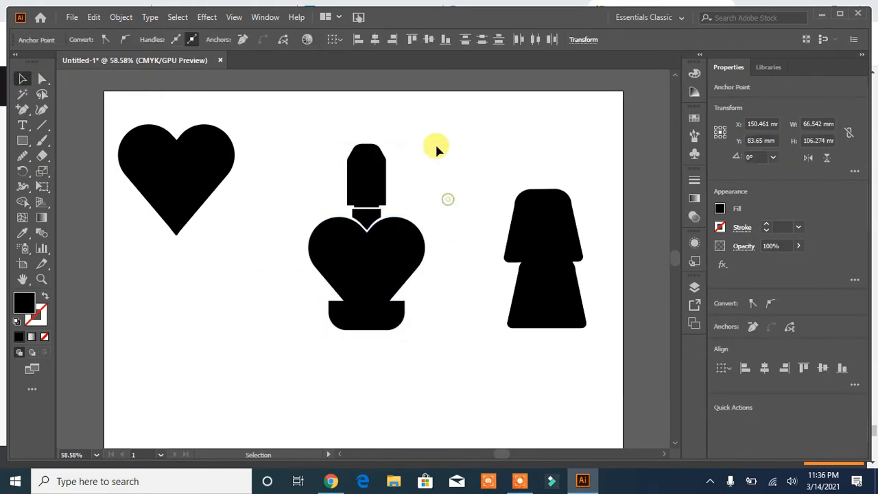
{"action": "left_click_drag", "start_coordinate": [435, 142], "coordinate": [250, 367]}
{"action": "left_click", "coordinate": [476, 376]}
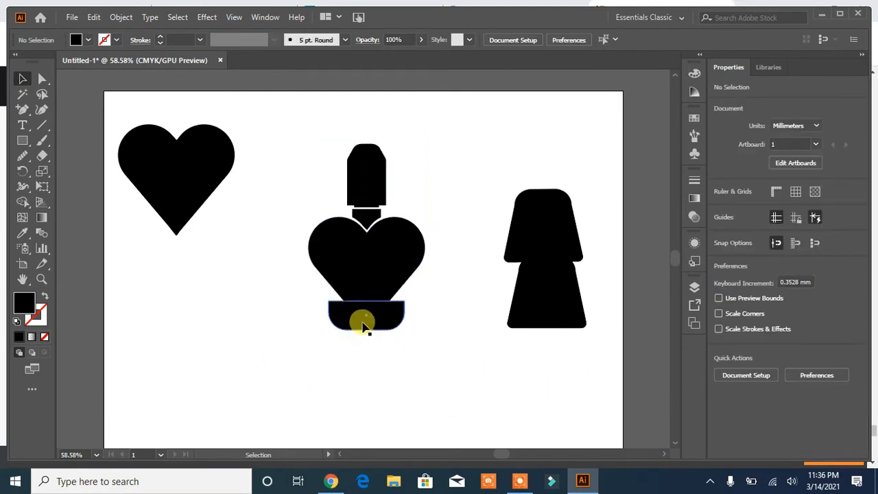
- Lower the rounded base slightly so it extends just past the heart's tip
{"action": "left_click_drag", "start_coordinate": [451, 271], "coordinate": [151, 363]}
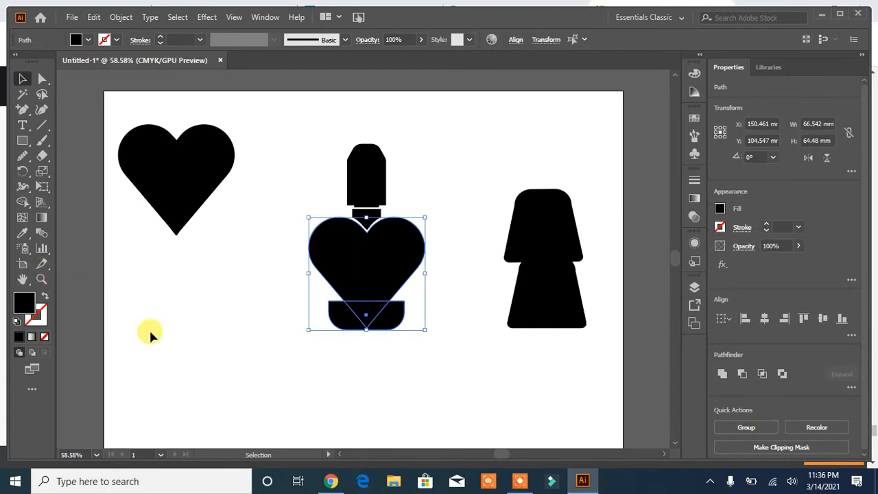
{"action": "left_click", "coordinate": [394, 349]}
{"action": "left_click", "coordinate": [387, 329]}
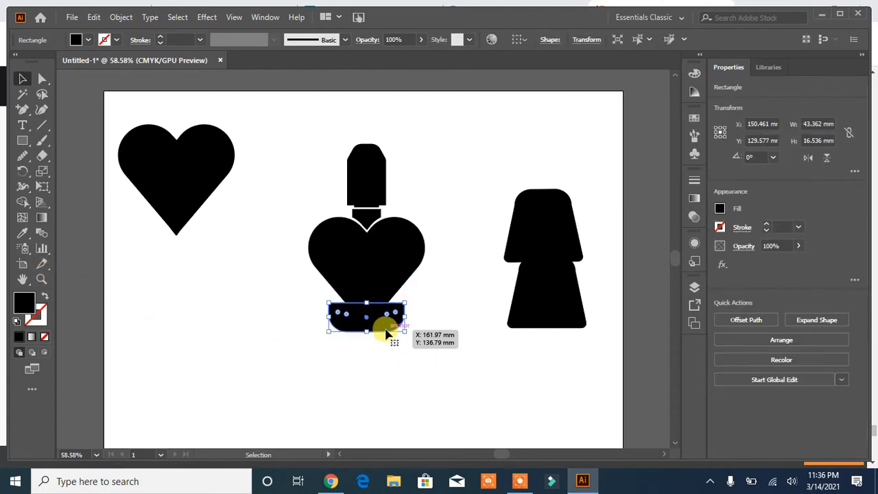
{"action": "left_click", "coordinate": [416, 375]}
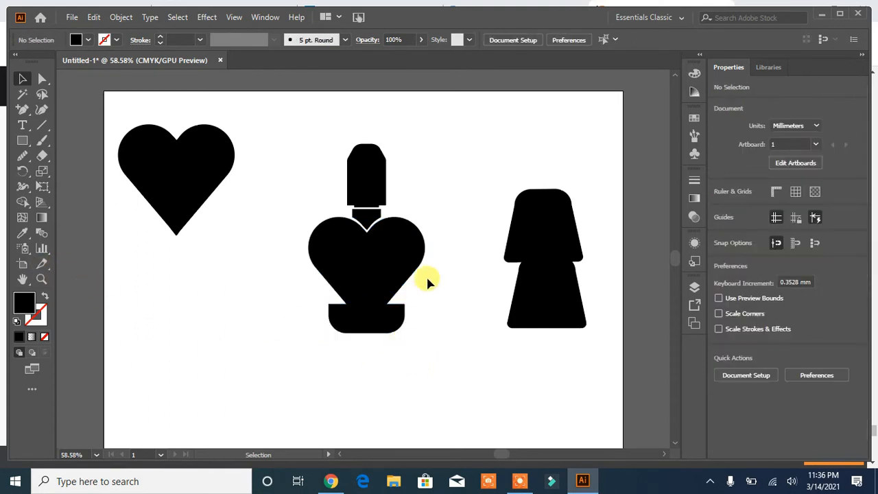
- Merge the area where the heart's tip overlaps the base into the heart with Shape Builder
{"action": "left_click_drag", "start_coordinate": [292, 350], "coordinate": [287, 349]}
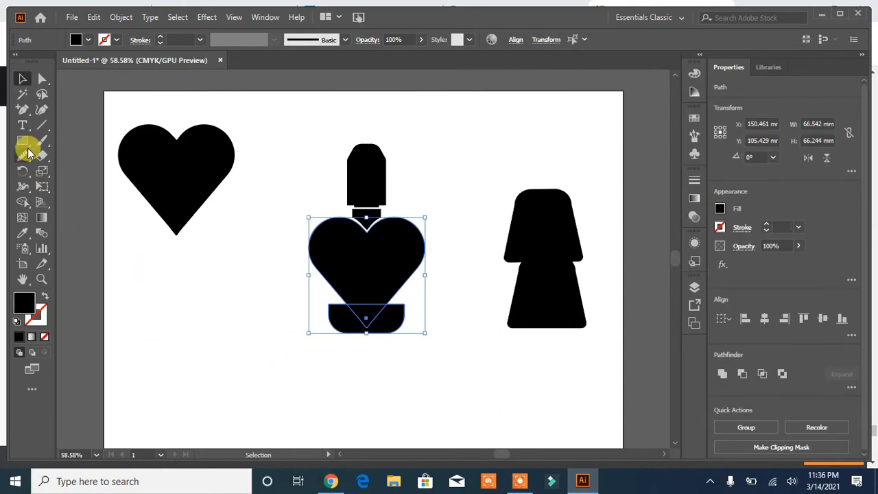
{"action": "left_click", "coordinate": [24, 203]}
{"action": "left_click_drag", "start_coordinate": [357, 315], "coordinate": [358, 318]}
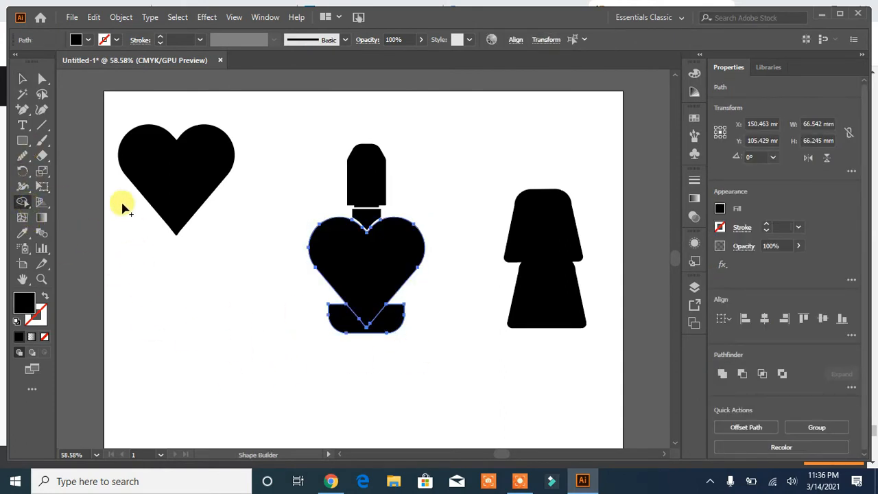
{"action": "key", "text": "v"}
{"action": "left_click", "coordinate": [171, 282]}
- Nudge the notched base down to open a narrow gap below the heart's tip
{"action": "left_click", "coordinate": [353, 322]}
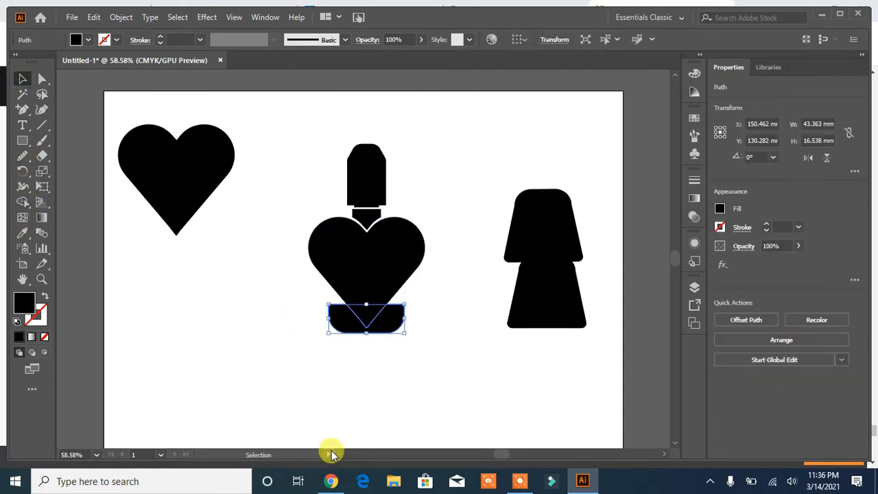
{"action": "key", "text": "Down"}
{"action": "key", "text": "Down"}
{"action": "key", "text": "Down"}
{"action": "key", "text": "Down"}
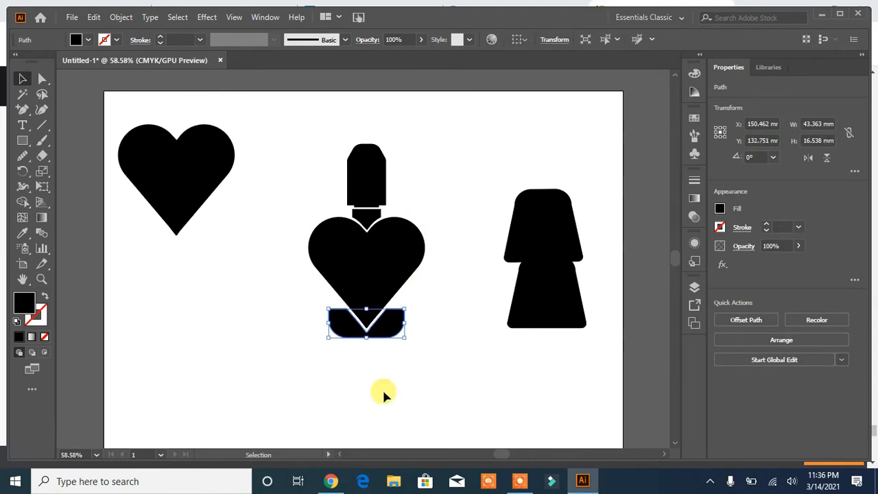
- Delete the two stacked tapered shapes to the right of the bottle
{"action": "left_click", "coordinate": [450, 350]}
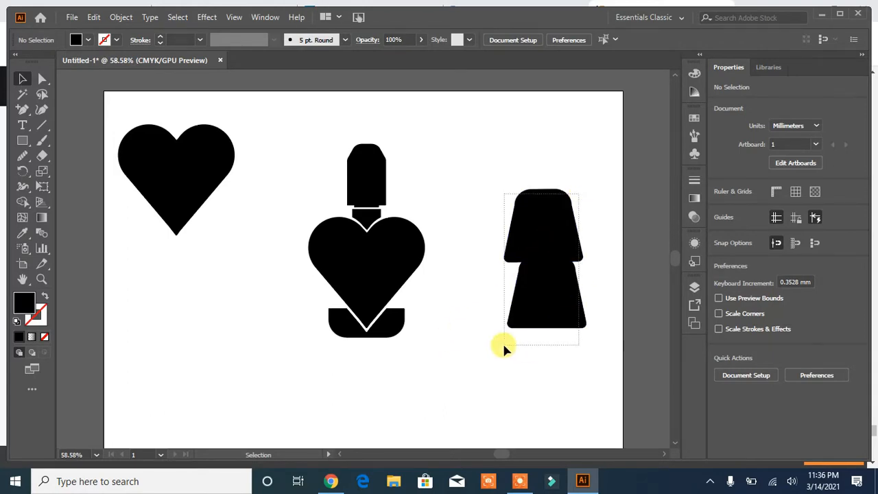
{"action": "left_click_drag", "start_coordinate": [504, 344], "coordinate": [503, 344]}
{"action": "key", "text": "Delete"}
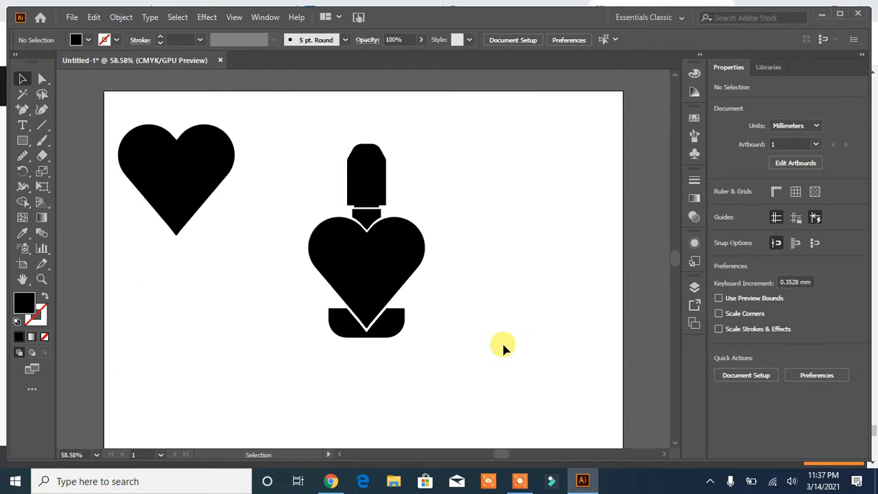
- Draw a rectangle about 20.6 × 32.5 mm below the heart copy and reshape it into a trapezoid with a narrower top
{"action": "left_click", "coordinate": [22, 140]}
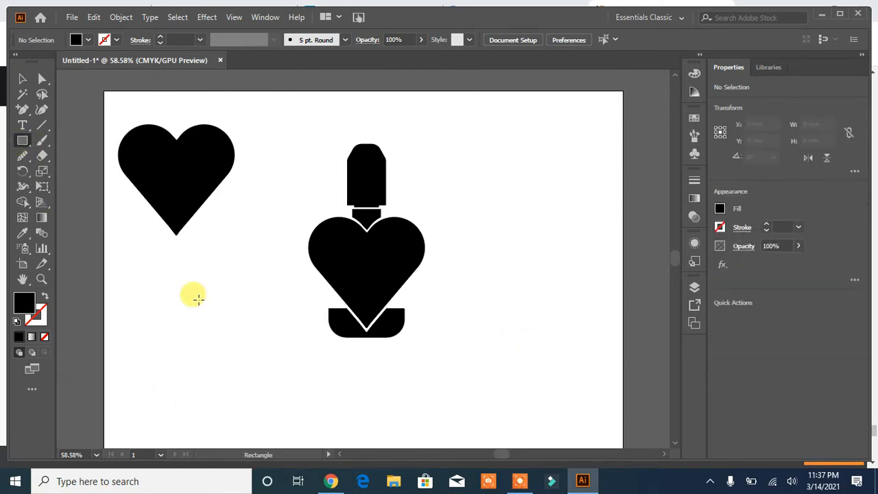
{"action": "left_click_drag", "start_coordinate": [187, 274], "coordinate": [222, 330]}
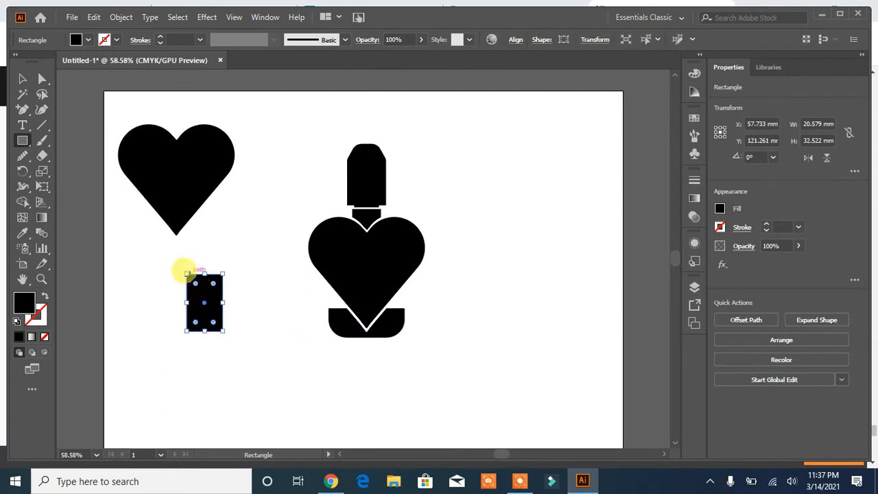
{"action": "left_click", "coordinate": [42, 79]}
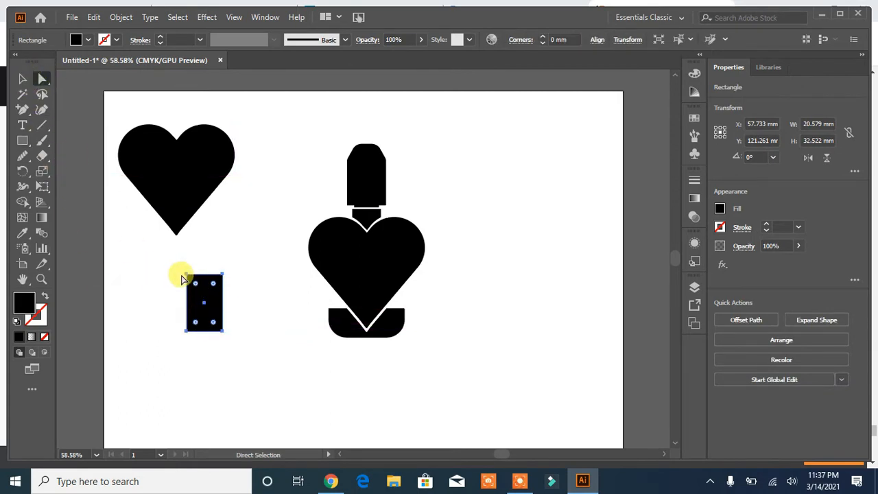
{"action": "left_click", "coordinate": [187, 275]}
{"action": "left_click_drag", "start_coordinate": [187, 274], "coordinate": [234, 302]}
{"action": "left_click", "coordinate": [244, 309]}
{"action": "left_click", "coordinate": [206, 304]}
{"action": "key", "text": "v"}
{"action": "left_click", "coordinate": [241, 361]}
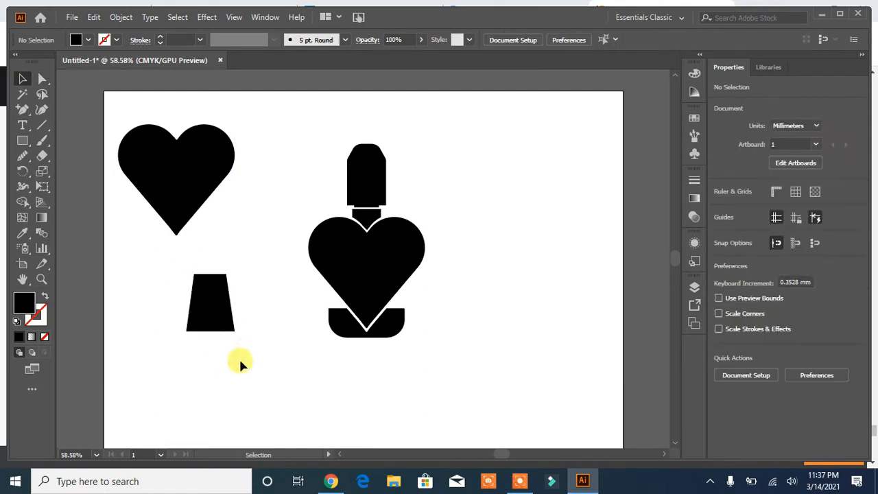
- Round the trapezoid's two top corners into a smooth dome
{"action": "left_click", "coordinate": [199, 329]}
{"action": "key", "text": "a"}
{"action": "left_click_drag", "start_coordinate": [250, 268], "coordinate": [170, 287]}
{"action": "left_click_drag", "start_coordinate": [210, 294], "coordinate": [213, 309]}
{"action": "left_click", "coordinate": [260, 318]}
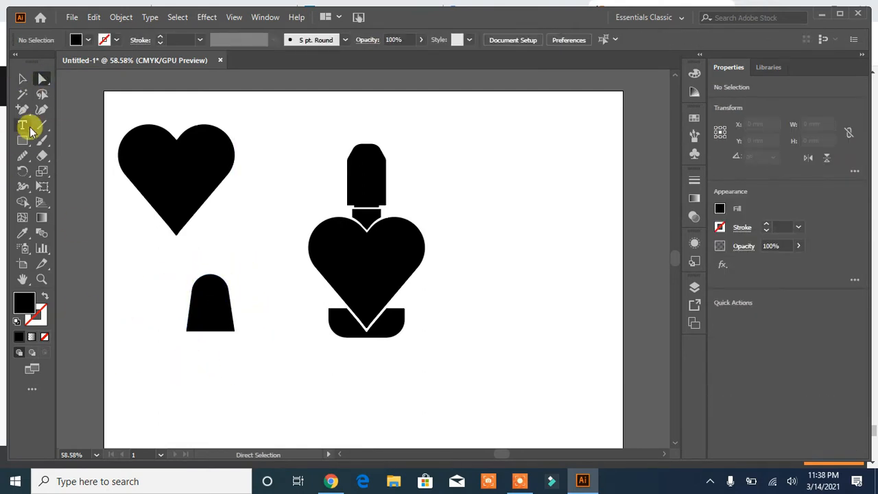
- Draw a rounded rectangle about 13.6 × 18.7 mm left of the domed shape and increase its top corner radius to 6.8 mm
{"action": "left_click_drag", "start_coordinate": [22, 140], "coordinate": [68, 153]}
{"action": "mouse_move", "coordinate": [140, 268]}
{"action": "left_mouse_down"}
{"action": "mouse_move", "coordinate": [164, 313]}
{"action": "mouse_move", "coordinate": [152, 281]}
{"action": "left_mouse_up"}
{"action": "key", "text": "a"}
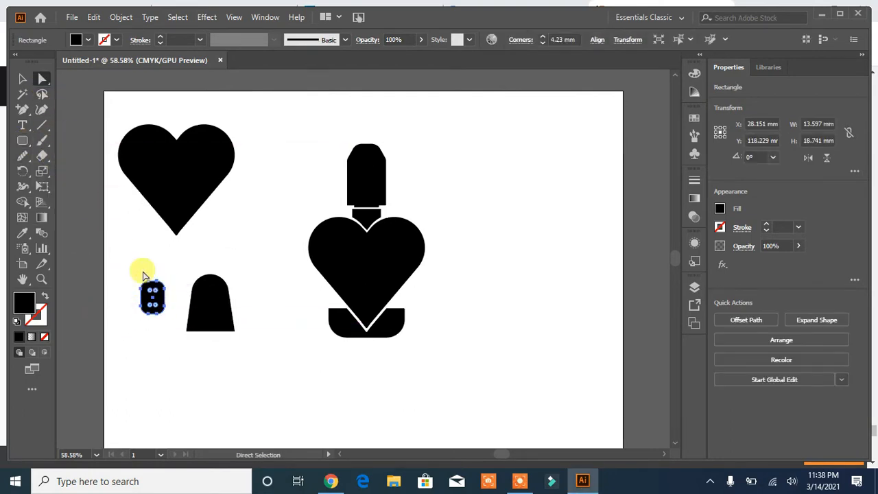
{"action": "left_click", "coordinate": [173, 278]}
{"action": "left_click", "coordinate": [152, 295]}
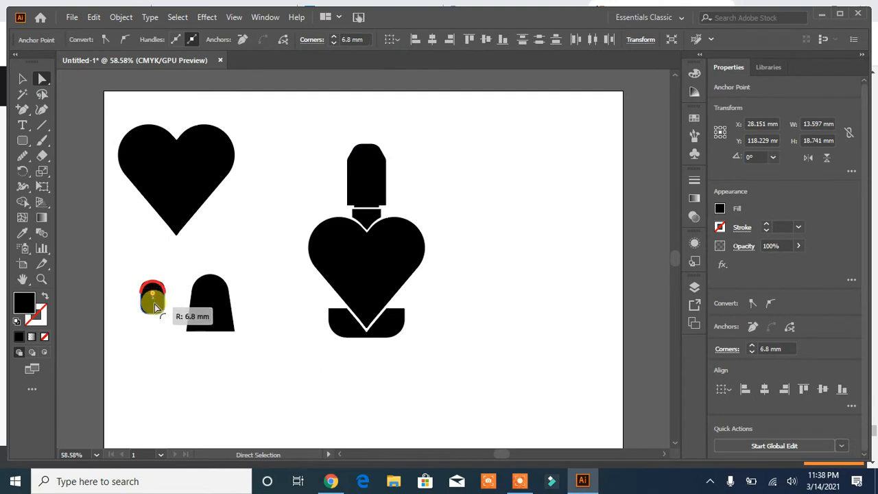
- Delete the small rounded shape beside the black dome
{"action": "left_click_drag", "start_coordinate": [154, 304], "coordinate": [155, 306]}
{"action": "left_click", "coordinate": [167, 329]}
{"action": "left_click", "coordinate": [158, 300]}
{"action": "left_click", "coordinate": [22, 79]}
{"action": "left_click_drag", "start_coordinate": [126, 265], "coordinate": [167, 337]}
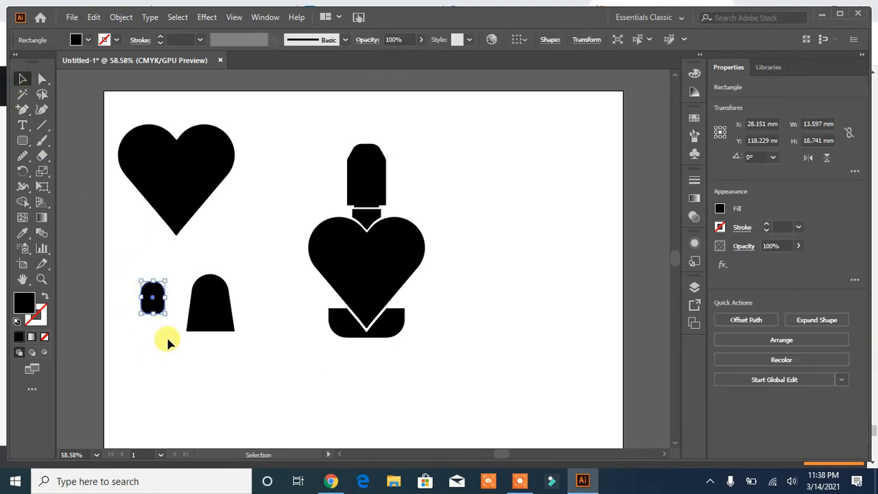
{"action": "key", "text": "Delete"}
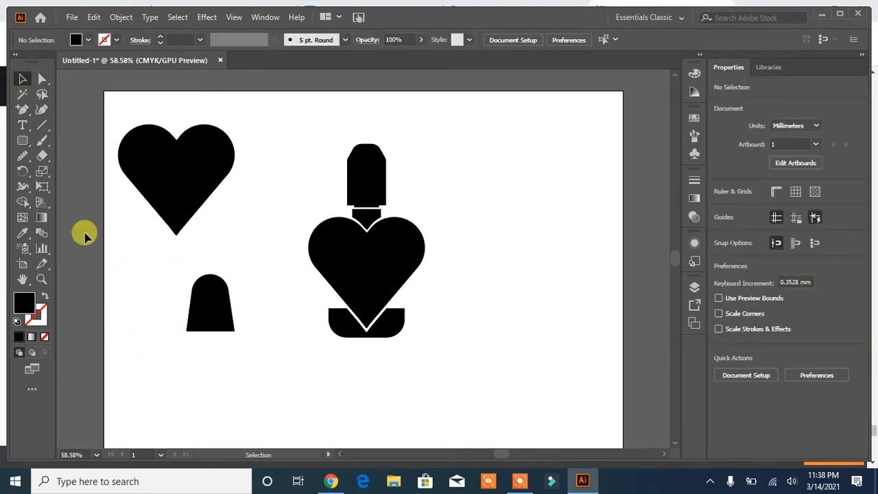
- Draw a small rectangle beside the black dome, narrow its top slightly and round its corners by about 5.35 mm
{"action": "left_click", "coordinate": [23, 141]}
{"action": "left_click_drag", "start_coordinate": [139, 285], "coordinate": [168, 327]}
{"action": "key", "text": "a"}
{"action": "left_click_drag", "start_coordinate": [168, 287], "coordinate": [152, 323]}
{"action": "left_click", "coordinate": [140, 328]}
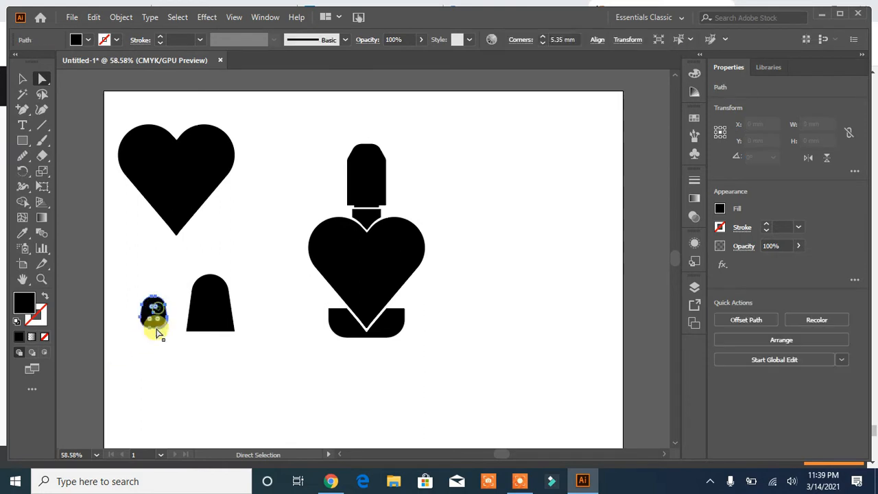
- Enlarge the small rounded shape to about 21.7 × 28.1 mm and place it over the upper part of the black dome
{"action": "key", "text": "v"}
{"action": "left_click_drag", "start_coordinate": [154, 331], "coordinate": [230, 334]}
{"action": "left_click", "coordinate": [153, 354]}
{"action": "left_click_drag", "start_coordinate": [192, 304], "coordinate": [190, 303]}
{"action": "key", "text": "Up"}
{"action": "key", "text": "Up"}
{"action": "key", "text": "Up"}
{"action": "key", "text": "Up"}
{"action": "key", "text": "Up"}
{"action": "key", "text": "Up"}
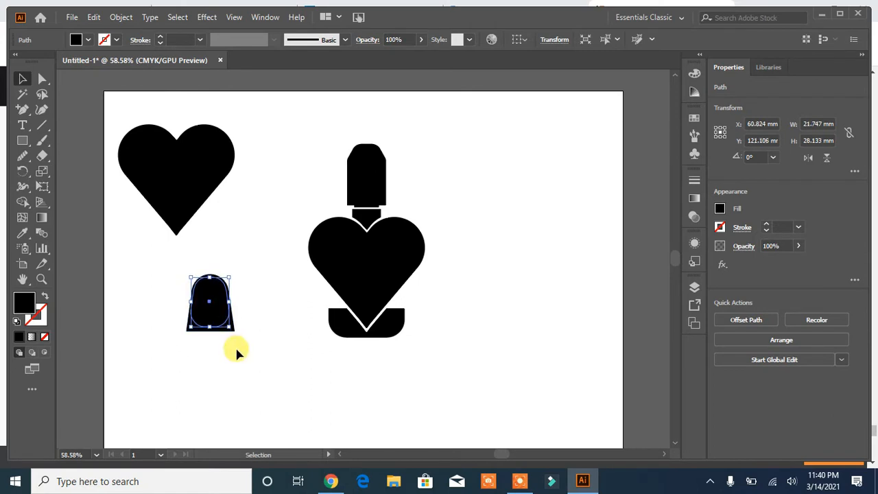
{"action": "left_click", "coordinate": [242, 364]}
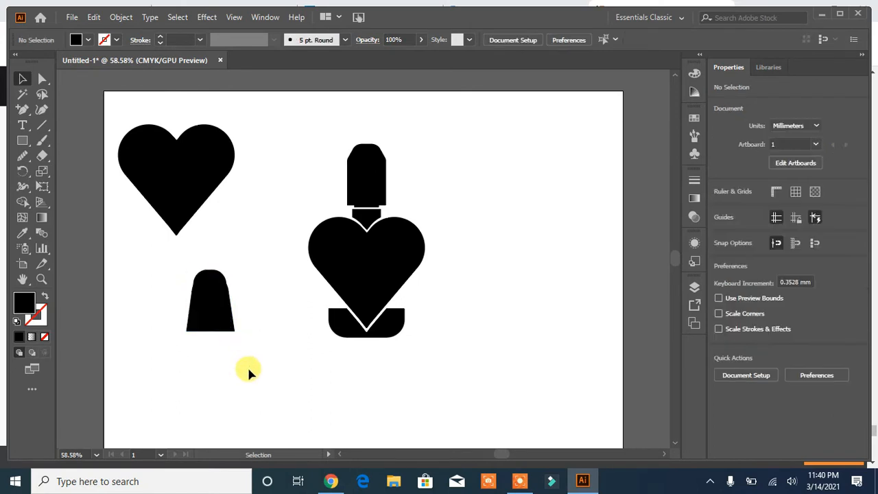
- Fill the rounded shape on top of the black dome with bright pink
{"action": "left_click", "coordinate": [214, 301]}
{"action": "left_click", "coordinate": [77, 40]}
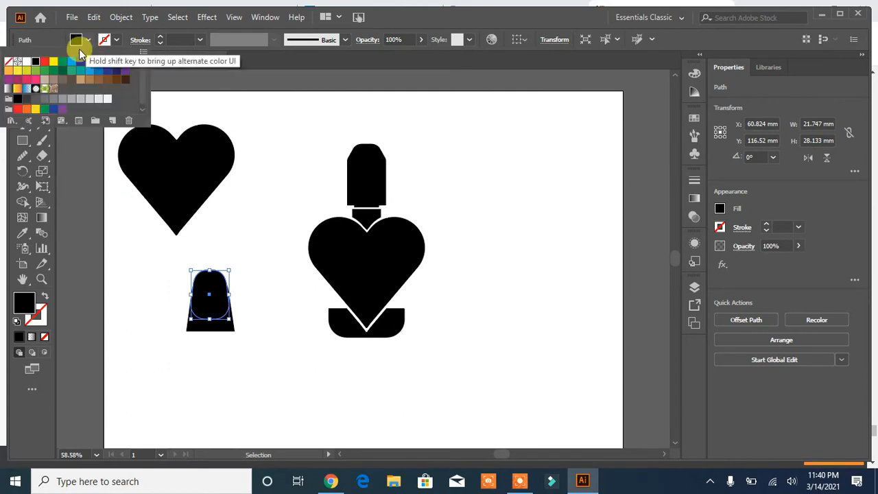
{"action": "left_click", "coordinate": [90, 63]}
{"action": "left_click", "coordinate": [129, 363]}
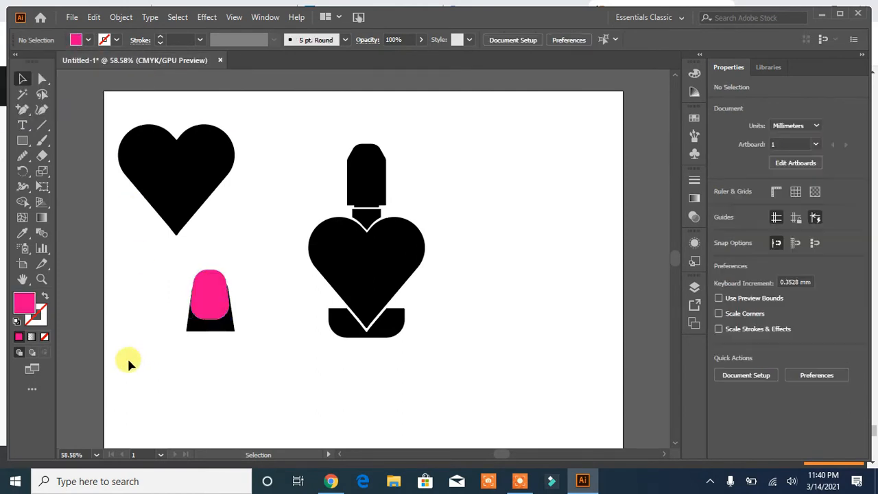
- Narrow the pink nail shape to about 21.1 mm and centre it horizontally with the black dome
{"action": "left_click", "coordinate": [204, 310]}
{"action": "left_click_drag", "start_coordinate": [191, 292], "coordinate": [170, 267]}
{"action": "left_click", "coordinate": [261, 284]}
{"action": "left_click", "coordinate": [226, 326]}
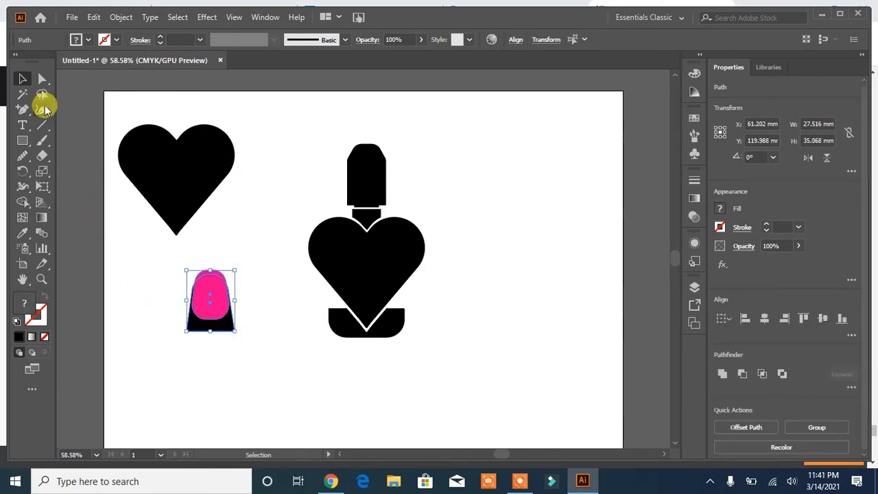
{"action": "left_click_drag", "start_coordinate": [243, 279], "coordinate": [199, 311]}
{"action": "left_click", "coordinate": [760, 320]}
{"action": "left_click", "coordinate": [273, 396]}
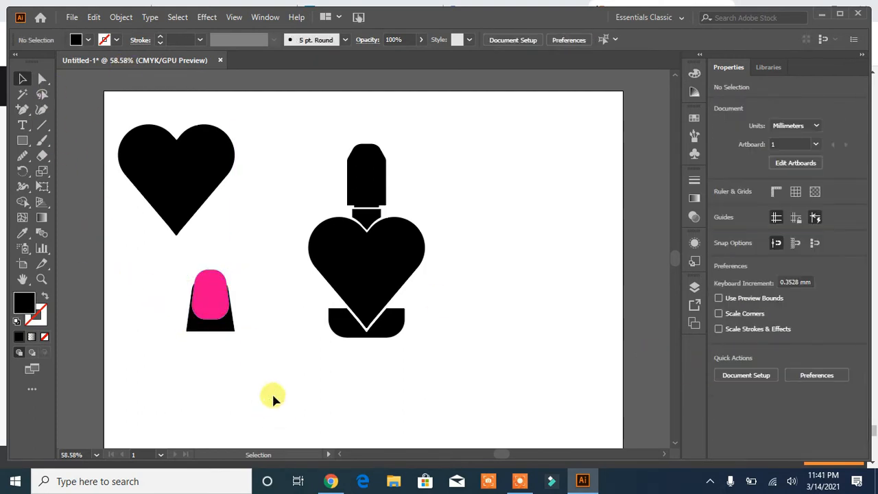
- Shorten the black dome to about 29.4 mm high and round its two bottom corners
{"action": "left_click_drag", "start_coordinate": [210, 281], "coordinate": [210, 264]}
{"action": "left_click", "coordinate": [255, 308]}
{"action": "left_click", "coordinate": [199, 326]}
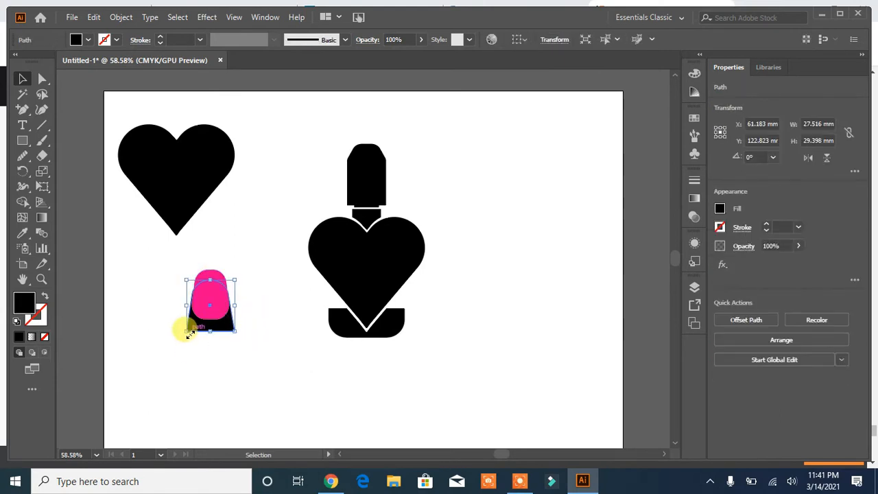
{"action": "key", "text": "a"}
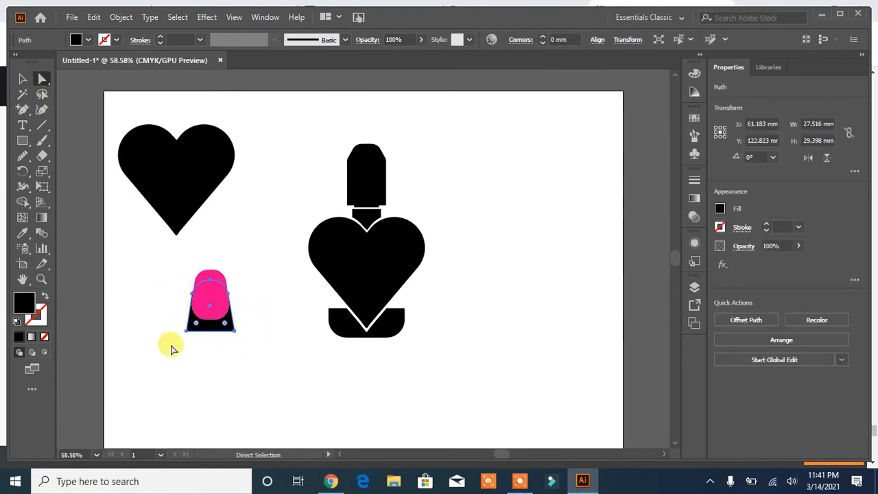
{"action": "left_click_drag", "start_coordinate": [198, 325], "coordinate": [198, 330]}
{"action": "left_click", "coordinate": [202, 384]}
- Enlarge the pink nail shape about its centre to about 25.7 × 34.3 mm
{"action": "left_click", "coordinate": [228, 299]}
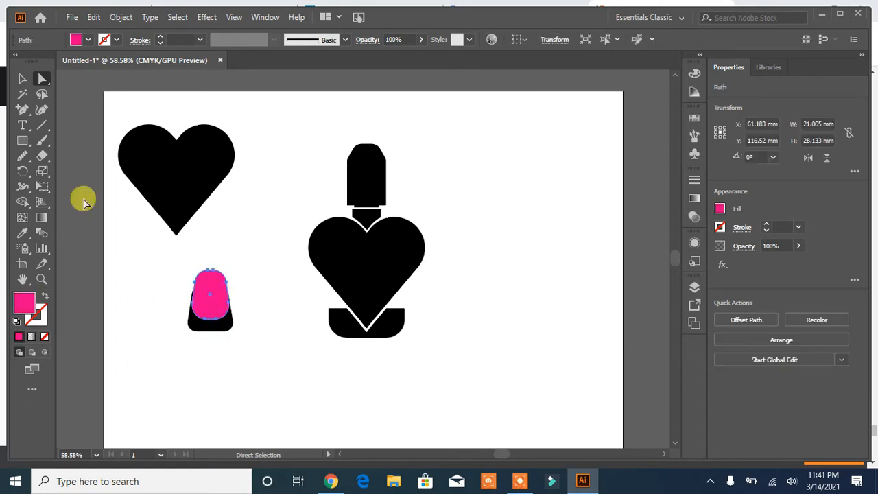
{"action": "left_click", "coordinate": [23, 79]}
{"action": "left_click_drag", "start_coordinate": [230, 296], "coordinate": [234, 296]}
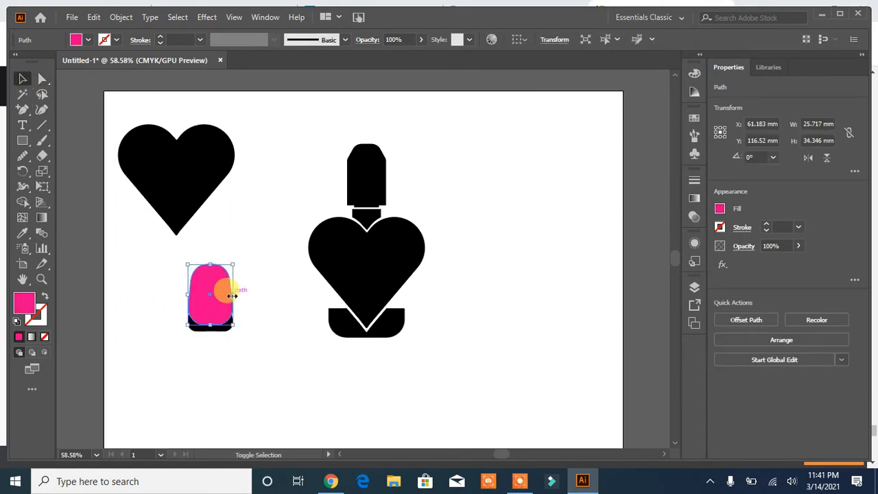
{"action": "left_click", "coordinate": [258, 334]}
{"action": "left_click", "coordinate": [227, 304]}
{"action": "left_click", "coordinate": [212, 336]}
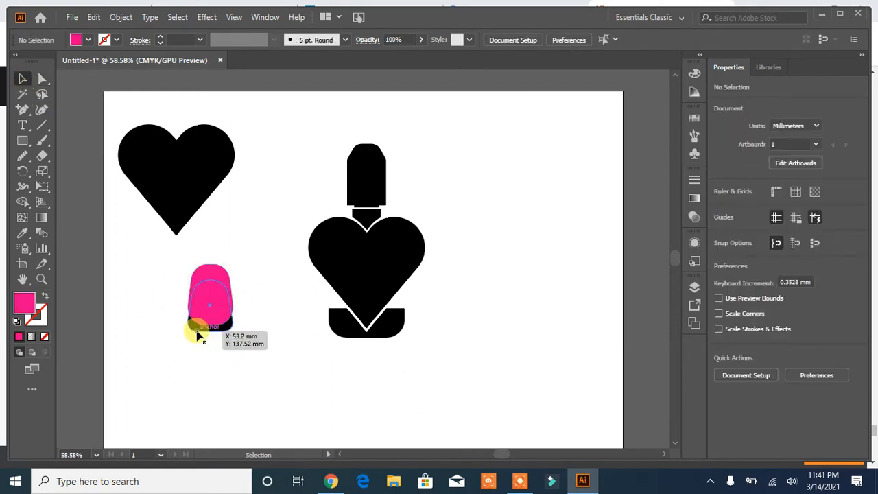
- Enlarge the black shape behind the pink nail about its centre to about 29 × 33.1 mm
{"action": "left_click", "coordinate": [199, 328]}
{"action": "left_click_drag", "start_coordinate": [233, 332], "coordinate": [231, 329]}
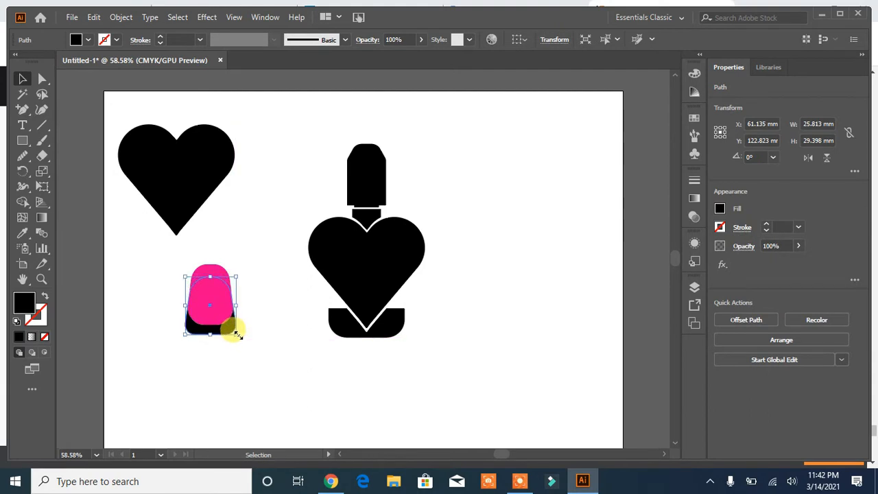
{"action": "left_click", "coordinate": [242, 356]}
{"action": "left_click", "coordinate": [210, 295]}
{"action": "left_click", "coordinate": [142, 383]}
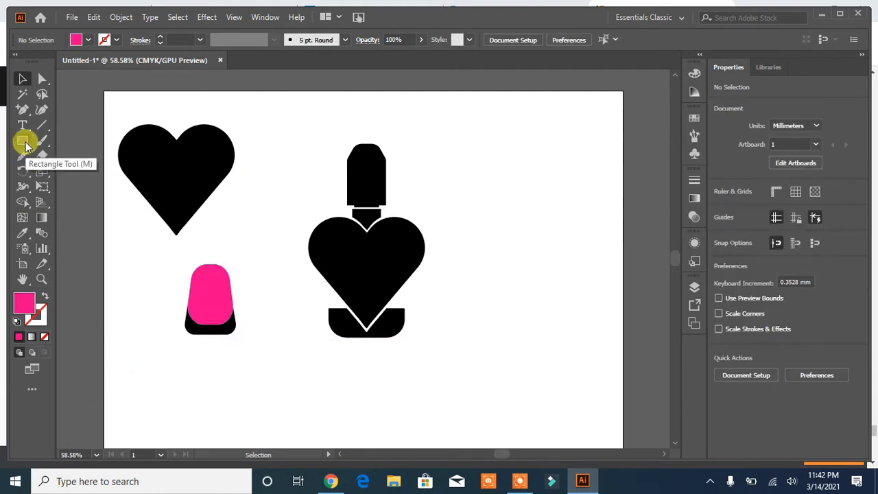
- Draw a slightly curved vertical path about 2 × 21.7 mm along the pink nail's left side with the Pen tool
{"action": "left_click_drag", "start_coordinate": [22, 110], "coordinate": [52, 112]}
{"action": "left_click_drag", "start_coordinate": [201, 276], "coordinate": [203, 318]}
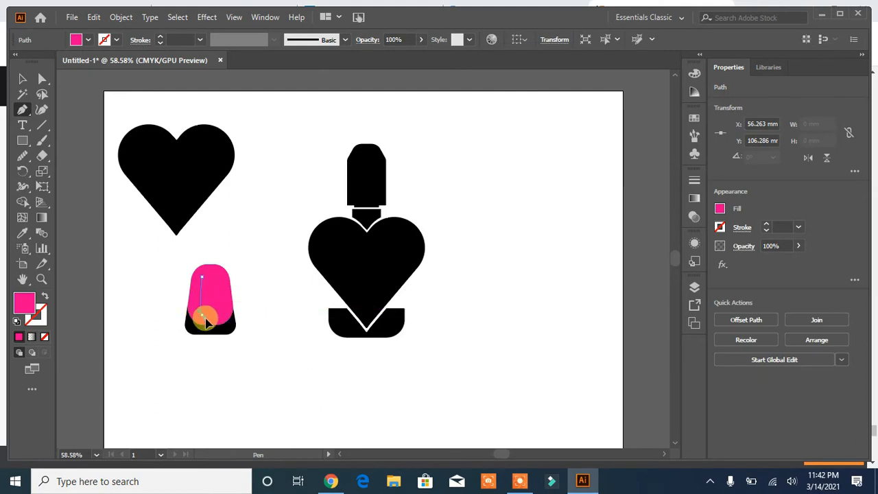
{"action": "left_click", "coordinate": [173, 390]}
{"action": "key", "text": "ctrl+z"}
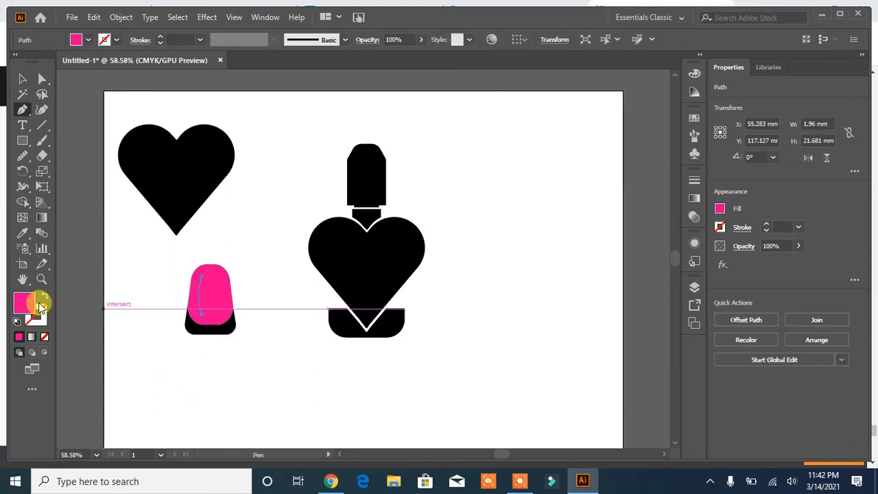
- Give the curved path no fill and a white 6 pt stroke with a width profile that tapers at both ends
{"action": "left_click", "coordinate": [45, 295]}
{"action": "left_click", "coordinate": [100, 43]}
{"action": "left_click", "coordinate": [28, 55]}
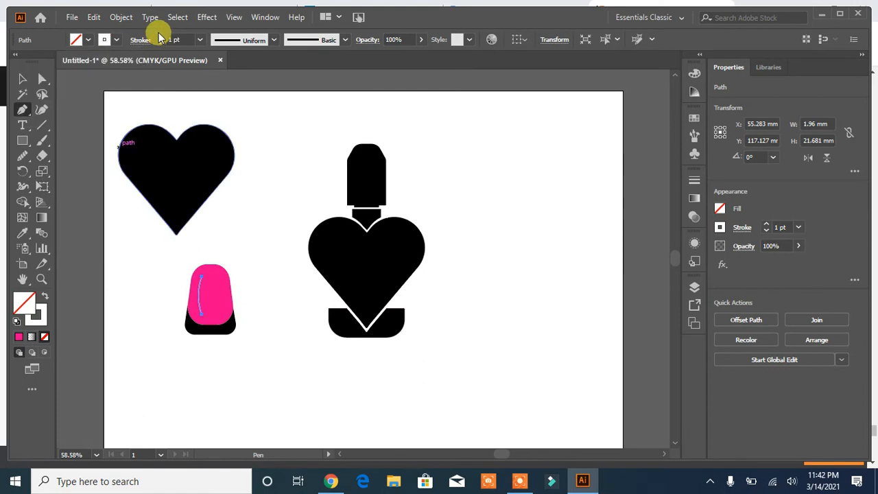
{"action": "left_click", "coordinate": [273, 40]}
{"action": "left_click", "coordinate": [250, 73]}
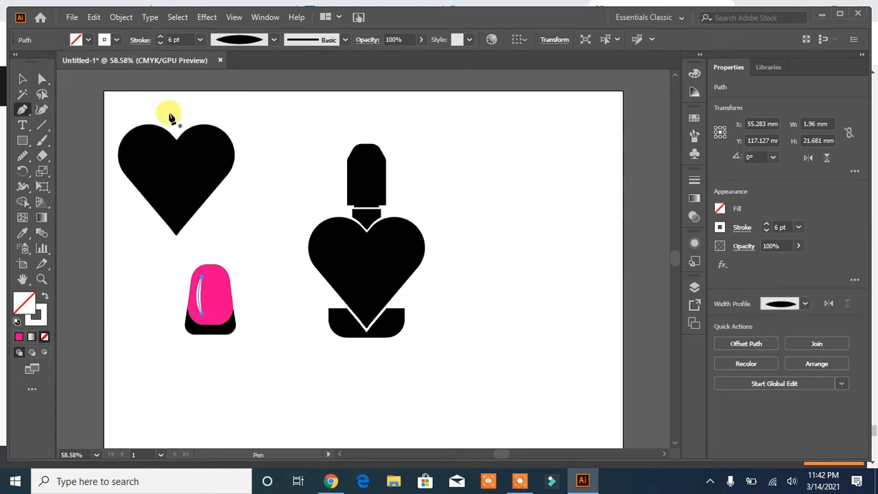
- Expand the appearance of the white highlight stroke into a filled shape and lower its opacity to 81%
{"action": "key", "text": "v"}
{"action": "left_click", "coordinate": [259, 157]}
{"action": "left_click", "coordinate": [200, 297]}
{"action": "left_click", "coordinate": [120, 17]}
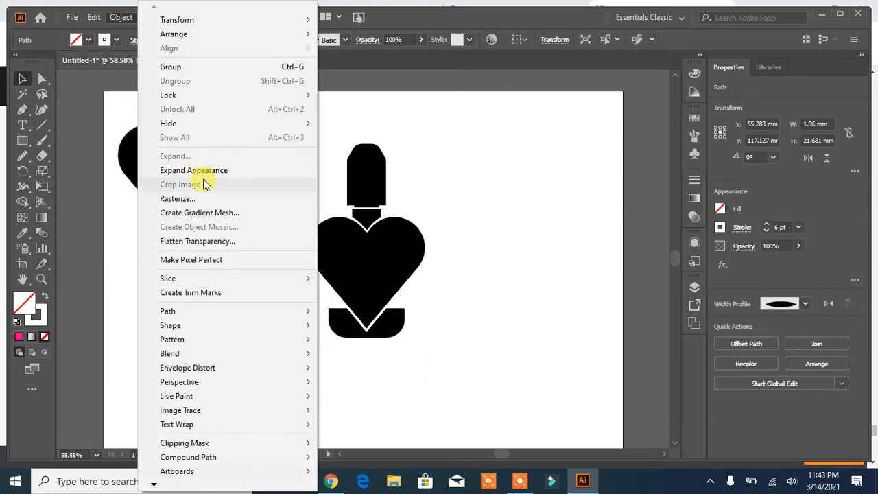
{"action": "left_click", "coordinate": [203, 171]}
{"action": "left_click", "coordinate": [128, 327]}
{"action": "left_click", "coordinate": [201, 297]}
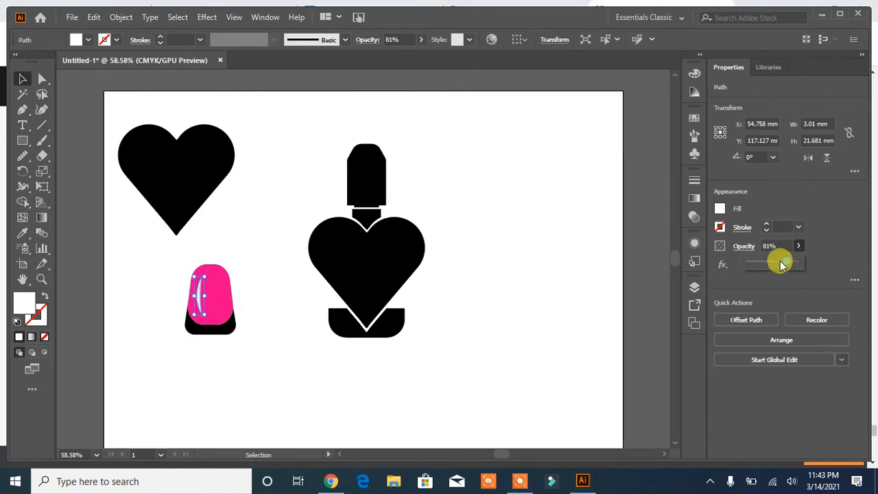
{"action": "left_click", "coordinate": [130, 343]}
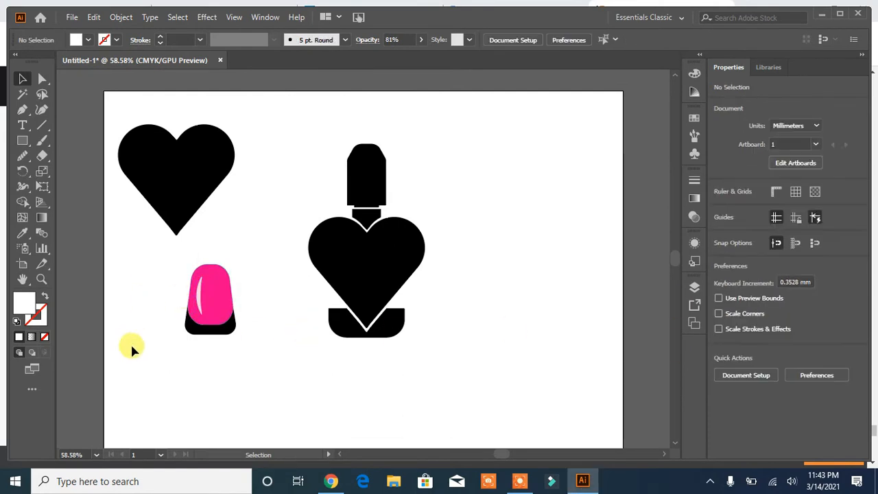
- Raise the black shape slightly behind the pink nail and turn its rounded bottom corners into sharp, wider-set ones
{"action": "left_click", "coordinate": [219, 328]}
{"action": "left_click", "coordinate": [208, 398]}
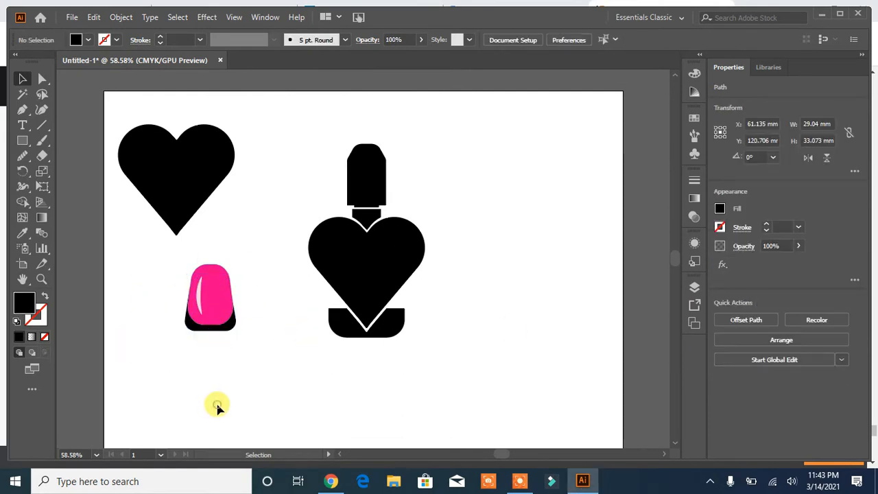
{"action": "left_click", "coordinate": [213, 329]}
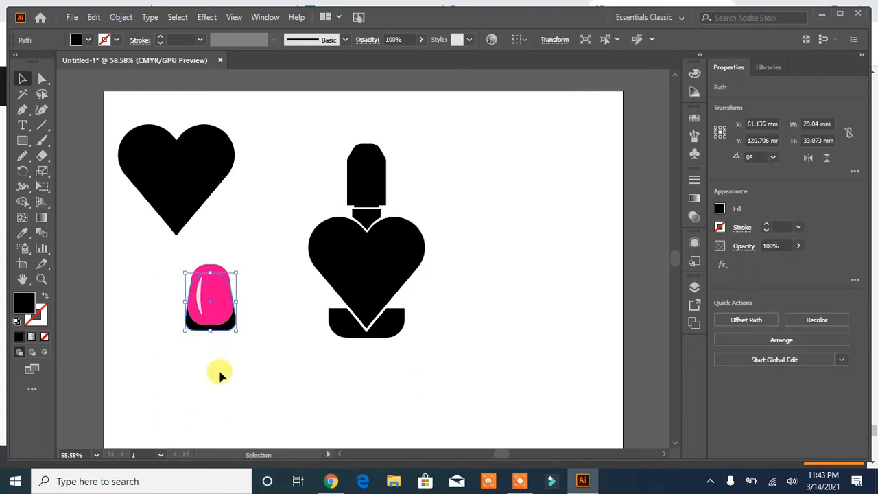
{"action": "left_click", "coordinate": [42, 80]}
{"action": "left_click_drag", "start_coordinate": [229, 323], "coordinate": [186, 330]}
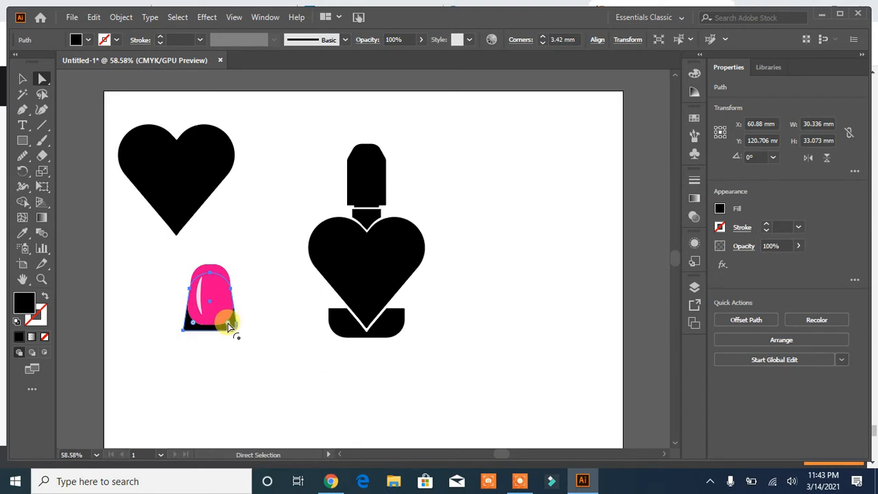
{"action": "left_click", "coordinate": [221, 361]}
{"action": "left_click", "coordinate": [223, 332]}
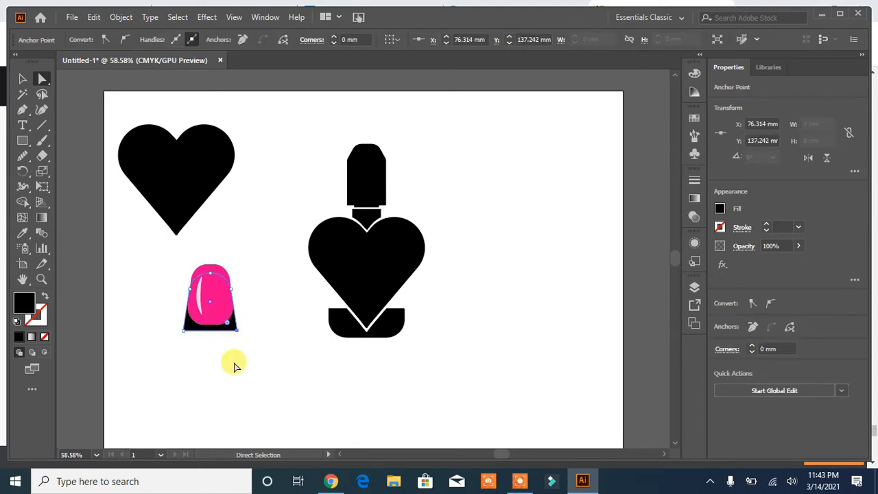
{"action": "left_click_drag", "start_coordinate": [190, 344], "coordinate": [185, 333]}
- Resize the black shape behind the nail to about 28.3 × 35.4 mm
{"action": "key", "text": "v"}
{"action": "left_click_drag", "start_coordinate": [234, 294], "coordinate": [239, 301]}
{"action": "key", "text": "Left"}
{"action": "key", "text": "Left"}
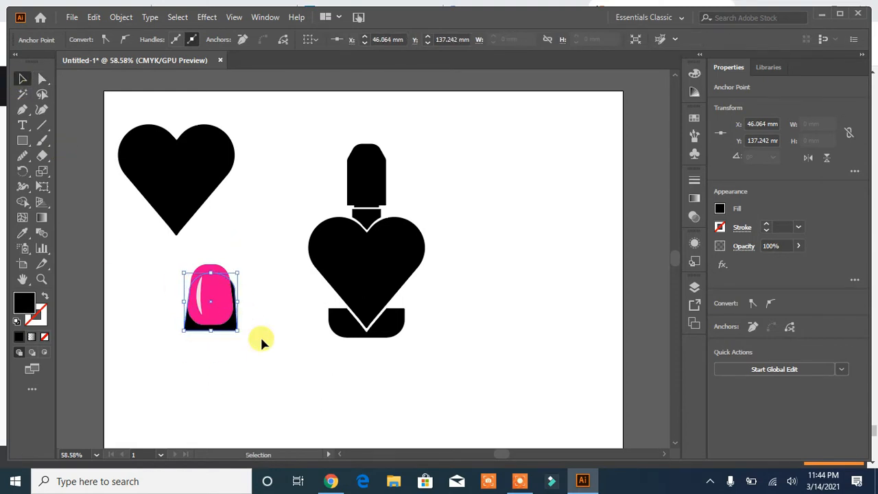
{"action": "key", "text": "Right"}
{"action": "left_click", "coordinate": [192, 329]}
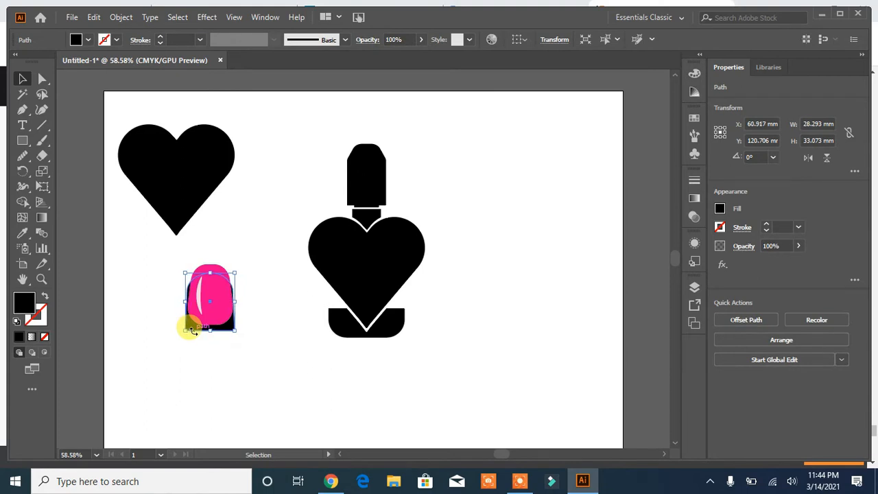
{"action": "mouse_move", "coordinate": [210, 272]}
{"action": "left_mouse_down"}
{"action": "mouse_move", "coordinate": [204, 256]}
{"action": "mouse_move", "coordinate": [211, 267]}
{"action": "left_mouse_up"}
{"action": "left_click", "coordinate": [253, 353]}
{"action": "left_click", "coordinate": [184, 284]}
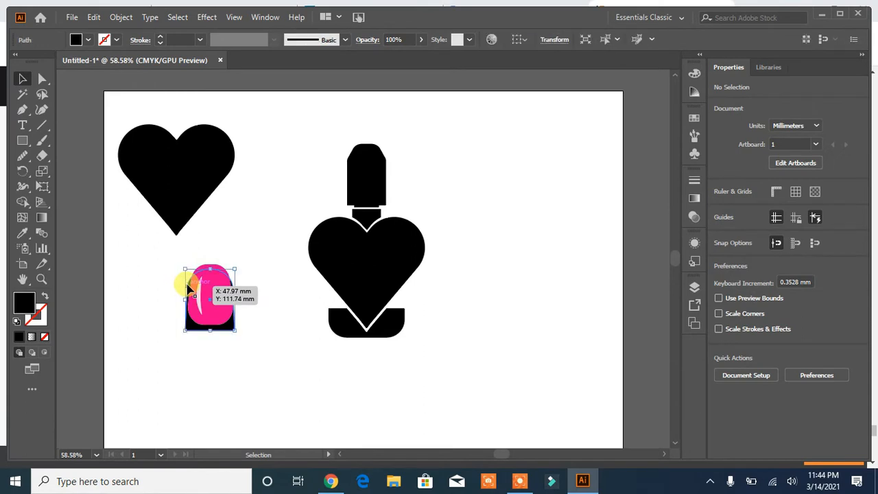
- Move the black shape's two bottom corner points outward to a base width of about 30.4 mm and adjust its left shoulder point
{"action": "key", "text": "a"}
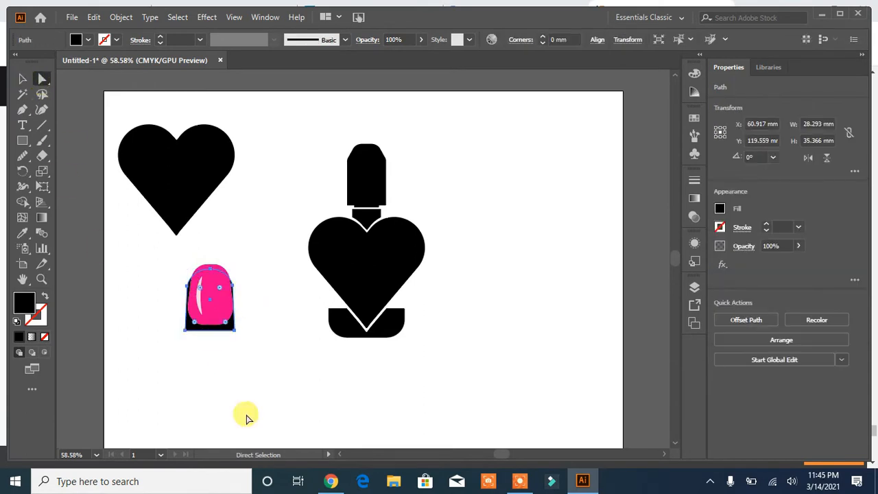
{"action": "left_click", "coordinate": [225, 322]}
{"action": "left_click", "coordinate": [195, 322]}
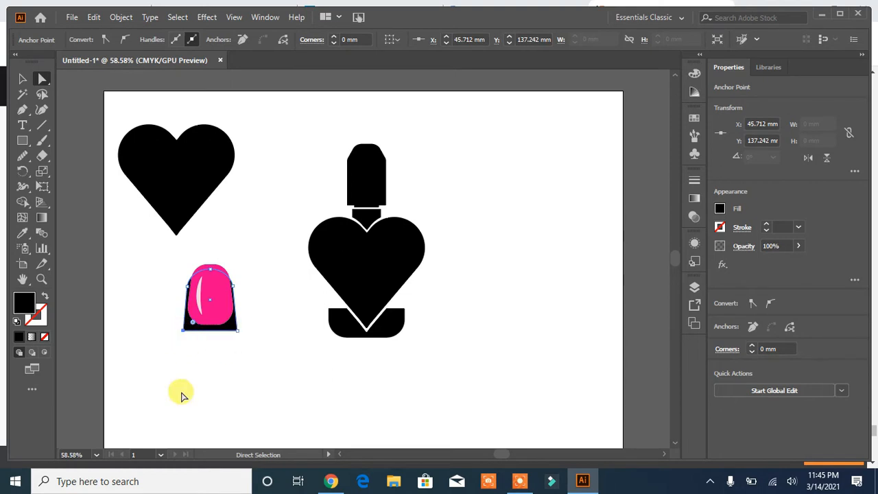
{"action": "left_click", "coordinate": [188, 286]}
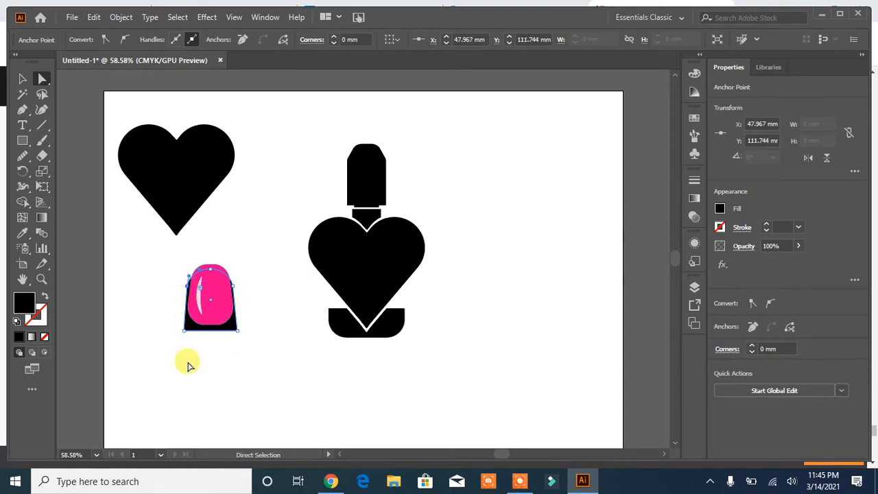
{"action": "key", "text": "Right"}
{"action": "key", "text": "Right"}
{"action": "left_click", "coordinate": [287, 328]}
- Group the black finger shape, the pink nail and its white highlight
{"action": "left_click_drag", "start_coordinate": [254, 264], "coordinate": [150, 353]}
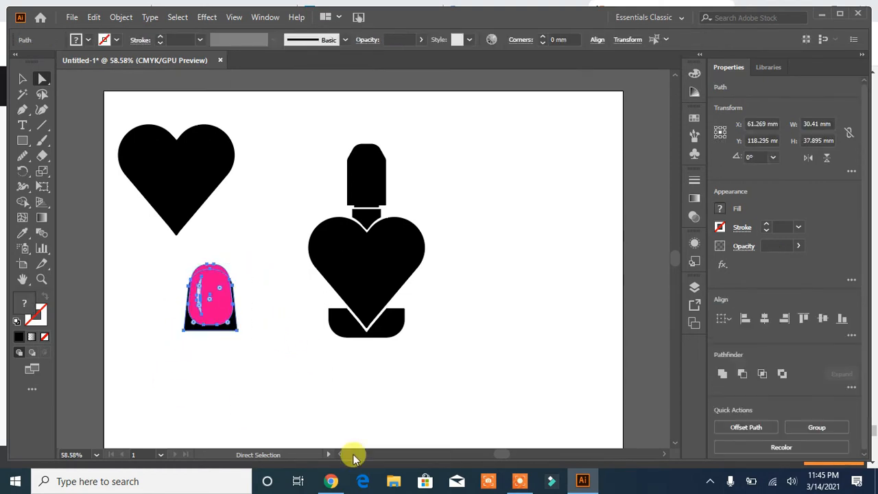
{"action": "left_click", "coordinate": [817, 427]}
{"action": "left_click", "coordinate": [455, 409]}
- Fill the bottle's heart-shaped body with CMYK Magenta
{"action": "left_click", "coordinate": [406, 290]}
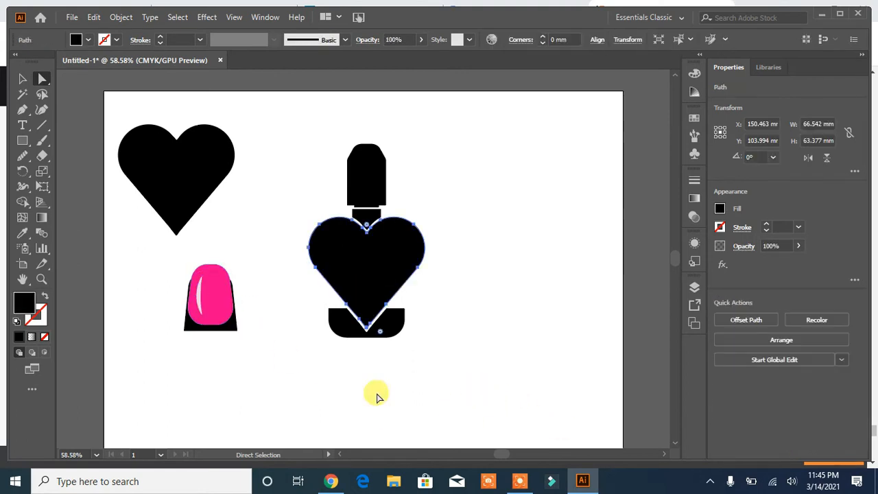
{"action": "left_click", "coordinate": [88, 39]}
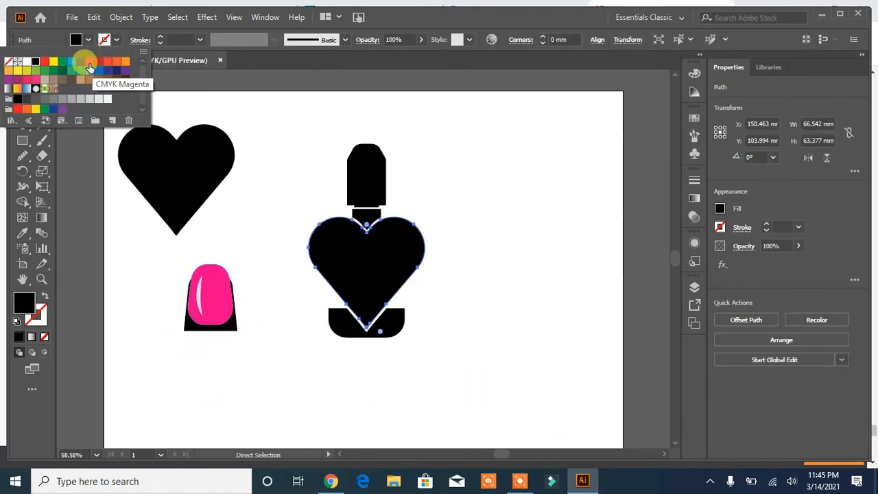
{"action": "left_click", "coordinate": [90, 61]}
{"action": "left_click", "coordinate": [256, 240]}
- Place the finger group over the lower-left part of the pink heart, tilted to follow the heart's slanted edge
{"action": "left_click_drag", "start_coordinate": [253, 259], "coordinate": [361, 275]}
{"action": "left_click", "coordinate": [22, 78]}
{"action": "left_click", "coordinate": [492, 290]}
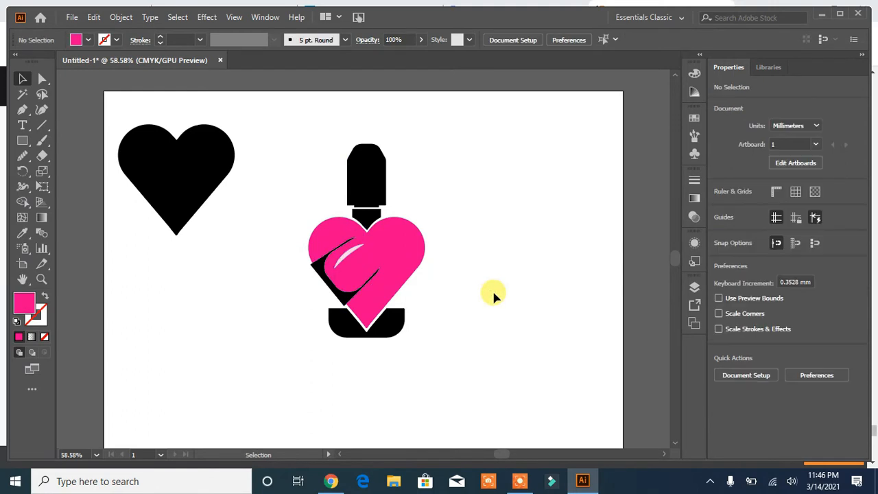
- Split the pink heart along the finger's outline with the Shape Builder and move the cut-out piece away below the artwork
{"action": "left_click", "coordinate": [401, 249]}
{"action": "left_click", "coordinate": [337, 279]}
{"action": "left_click", "coordinate": [398, 270], "text": "shift"}
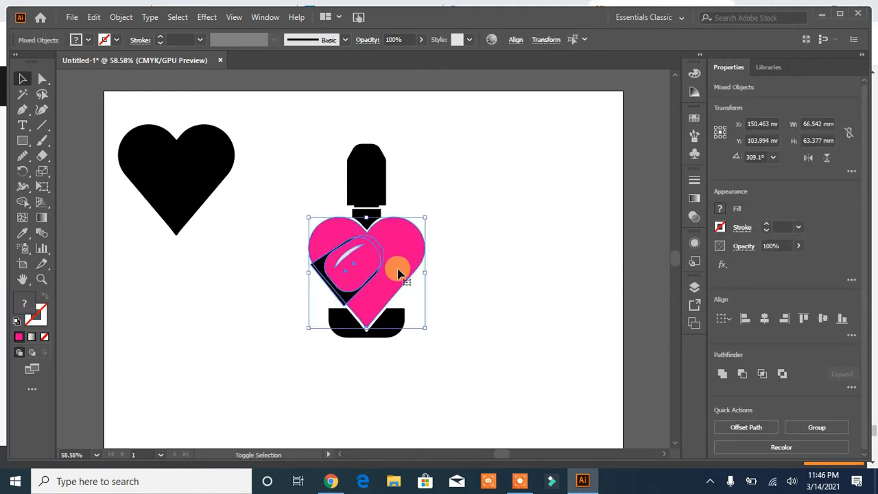
{"action": "left_click", "coordinate": [23, 201]}
{"action": "left_click", "coordinate": [398, 261]}
{"action": "left_click", "coordinate": [22, 79]}
{"action": "left_click", "coordinate": [158, 276]}
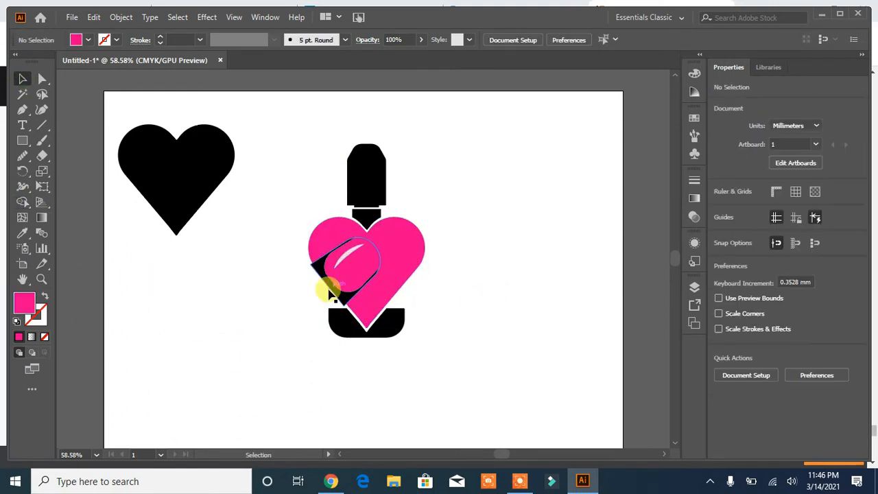
{"action": "left_click_drag", "start_coordinate": [330, 283], "coordinate": [214, 398]}
{"action": "left_click_drag", "start_coordinate": [232, 291], "coordinate": [341, 272]}
- Nudge the finger group left within the heart's cutout and scale it down to about 36.9 × 35.5 mm
{"action": "key", "text": "Left"}
{"action": "key", "text": "Left"}
{"action": "key", "text": "Left"}
{"action": "key", "text": "Left"}
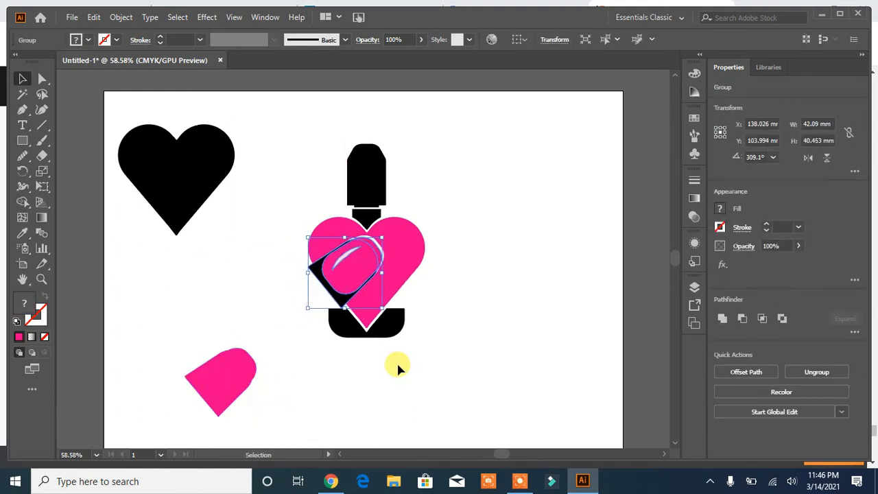
{"action": "key", "text": "Right"}
{"action": "left_click_drag", "start_coordinate": [382, 307], "coordinate": [376, 301]}
{"action": "left_click", "coordinate": [475, 300]}
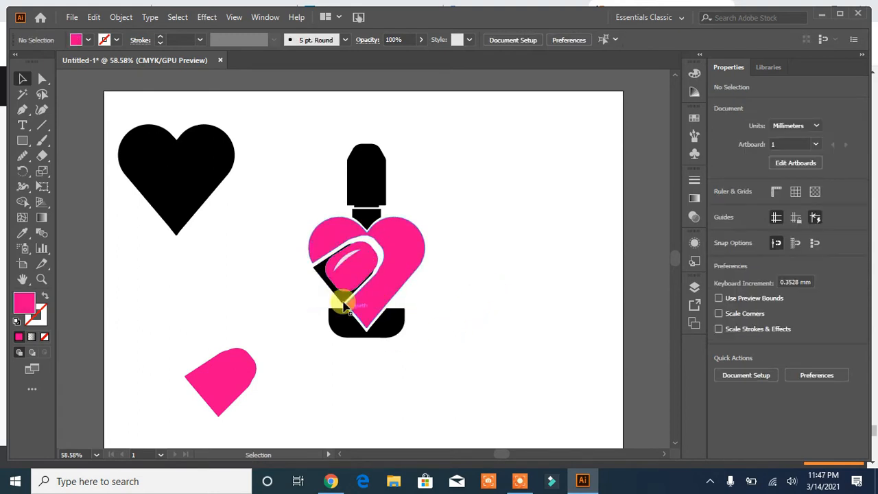
- Nudge the finger group right and up to about X 139.4 mm, Y 102.6 mm, leaving a white gap along its rounded edge
{"action": "left_click", "coordinate": [333, 276]}
{"action": "key", "text": "Right"}
{"action": "key", "text": "Right"}
{"action": "key", "text": "Right"}
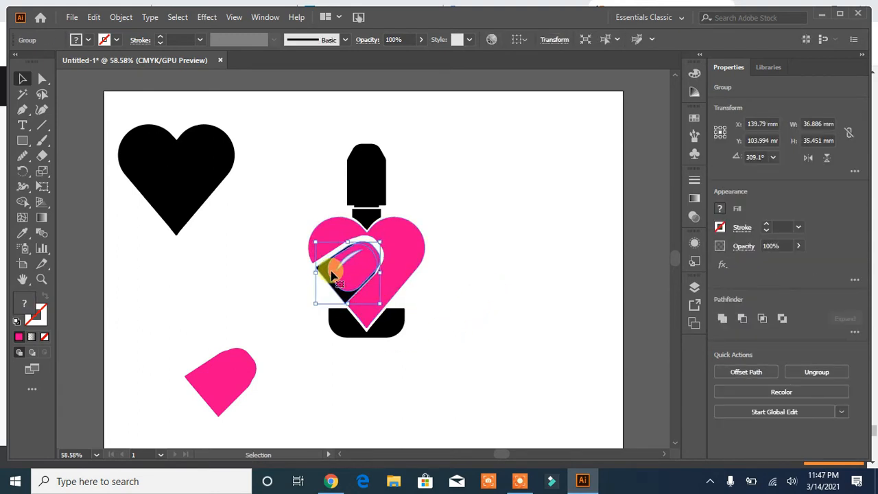
{"action": "key", "text": "Up"}
{"action": "key", "text": "Up"}
{"action": "key", "text": "Up"}
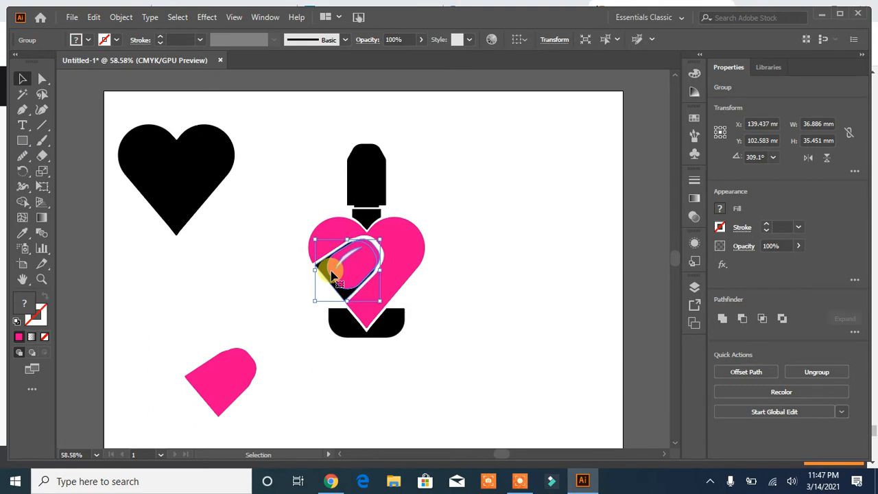
{"action": "left_click", "coordinate": [491, 260]}
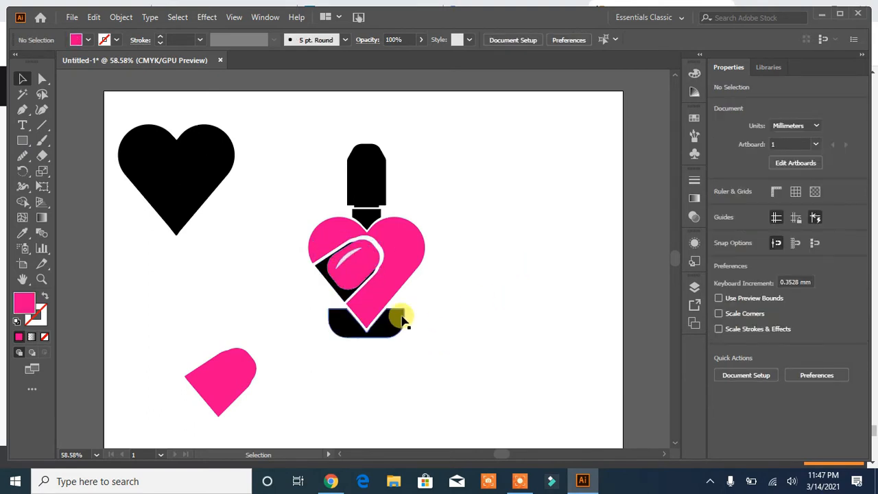
- Draw an open three-point highlight path about 24.6 mm tall along the left side of the bottle cap with the Pen tool
{"action": "left_click", "coordinate": [22, 110]}
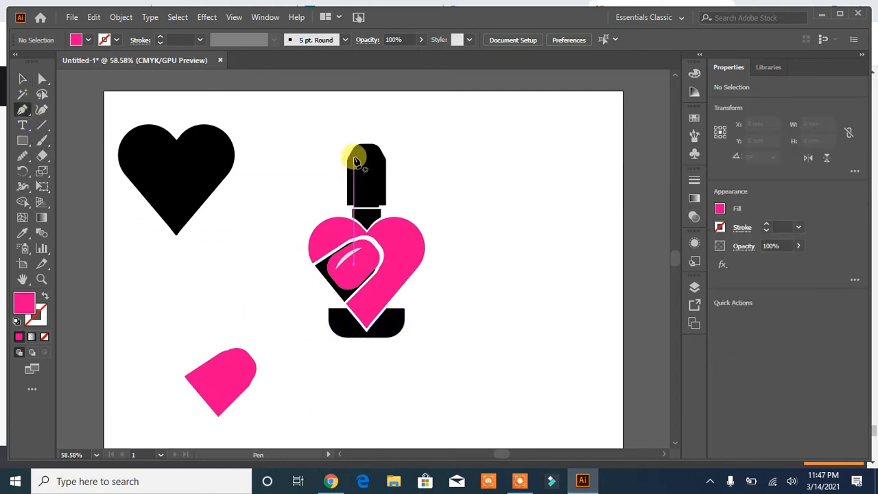
{"action": "left_click", "coordinate": [355, 157]}
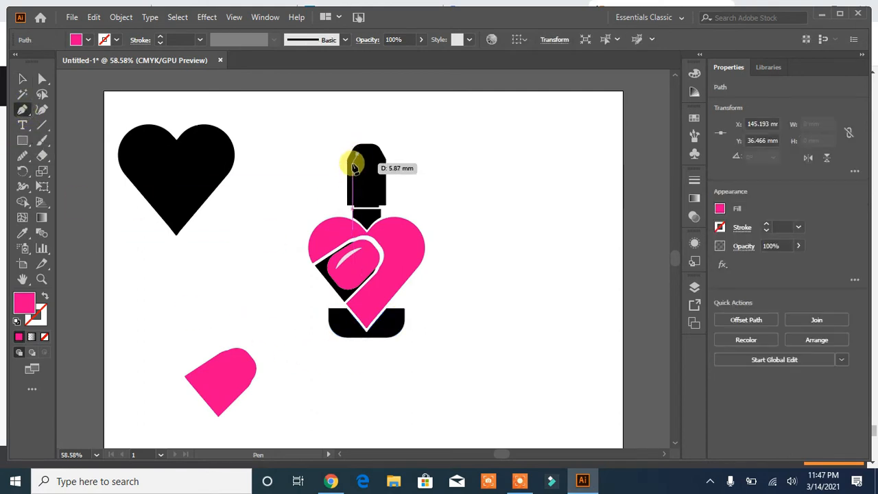
{"action": "left_click", "coordinate": [352, 198]}
{"action": "key", "text": "Escape"}
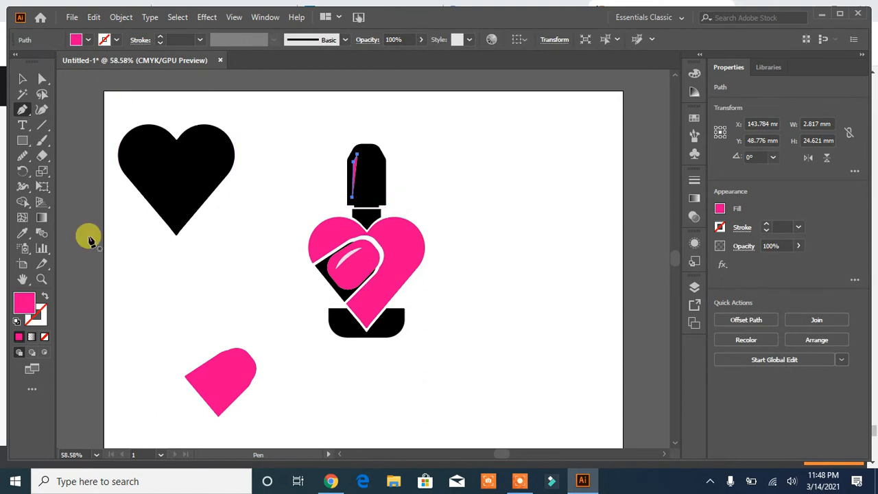
- Give the cap highlight path no fill and a 3 pt white stroke with the tapered elliptical width profile
{"action": "left_click", "coordinate": [104, 39]}
{"action": "left_click", "coordinate": [26, 61]}
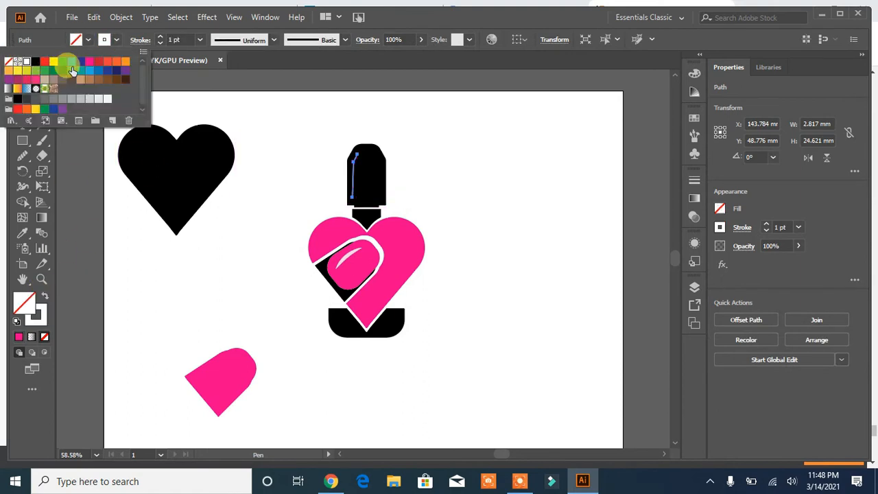
{"action": "left_click", "coordinate": [161, 37]}
{"action": "left_click", "coordinate": [273, 41]}
{"action": "left_click", "coordinate": [240, 80]}
{"action": "left_click", "coordinate": [237, 132]}
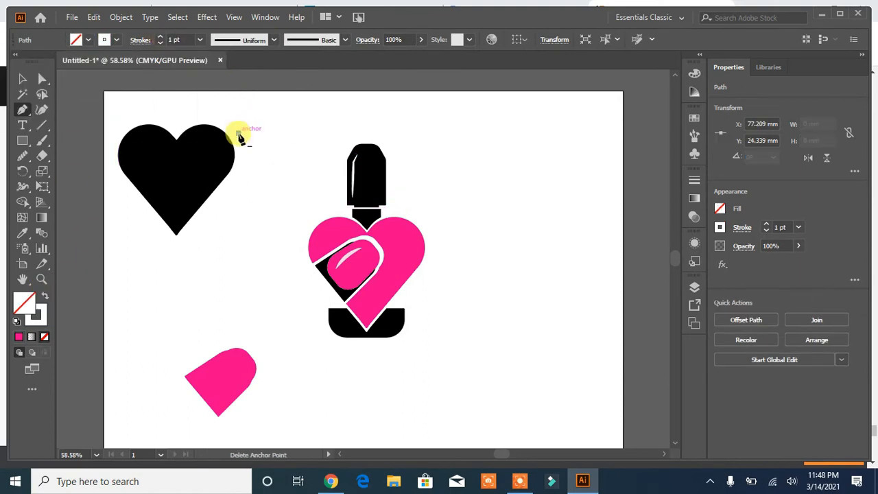
{"action": "key", "text": "ctrl+z"}
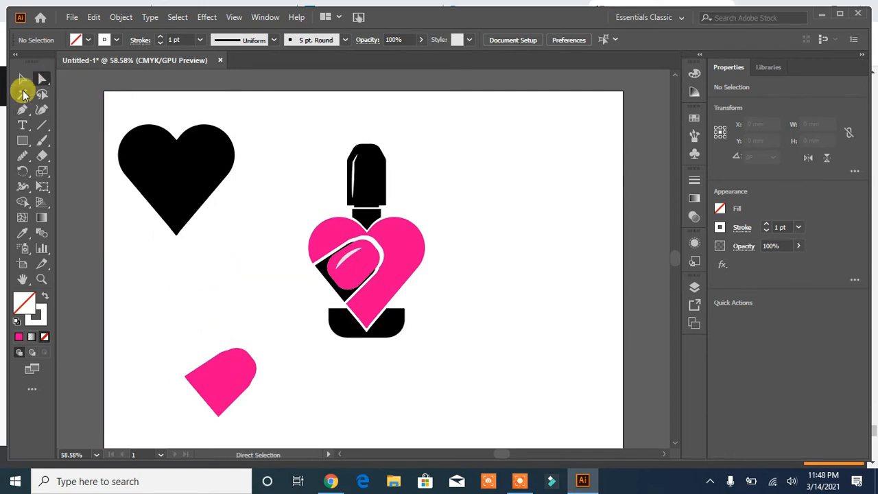
- Adjust the width of the cap highlight to about 3.5 mm
{"action": "left_click", "coordinate": [22, 80]}
{"action": "left_click", "coordinate": [353, 175]}
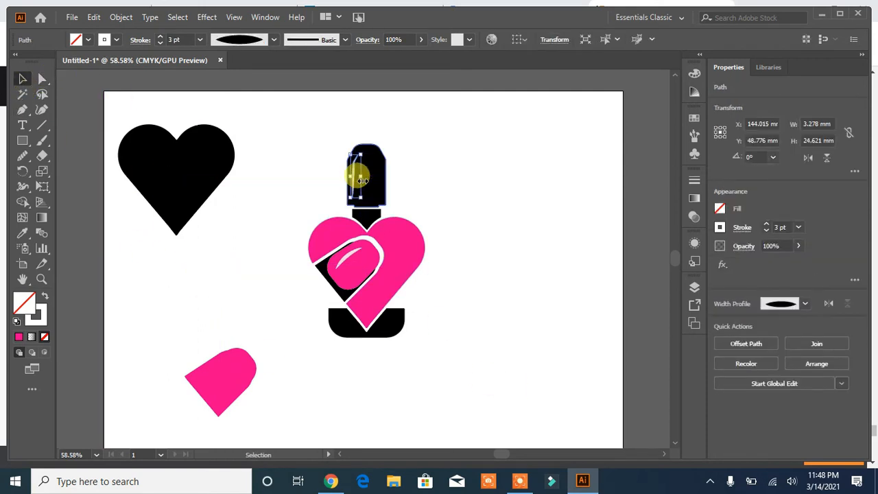
{"action": "left_click", "coordinate": [447, 254]}
{"action": "left_click", "coordinate": [360, 175]}
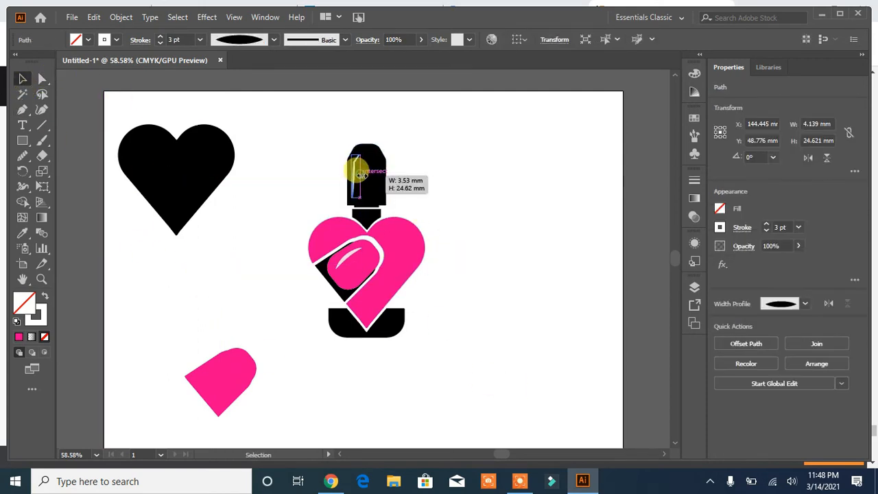
{"action": "left_click", "coordinate": [448, 171]}
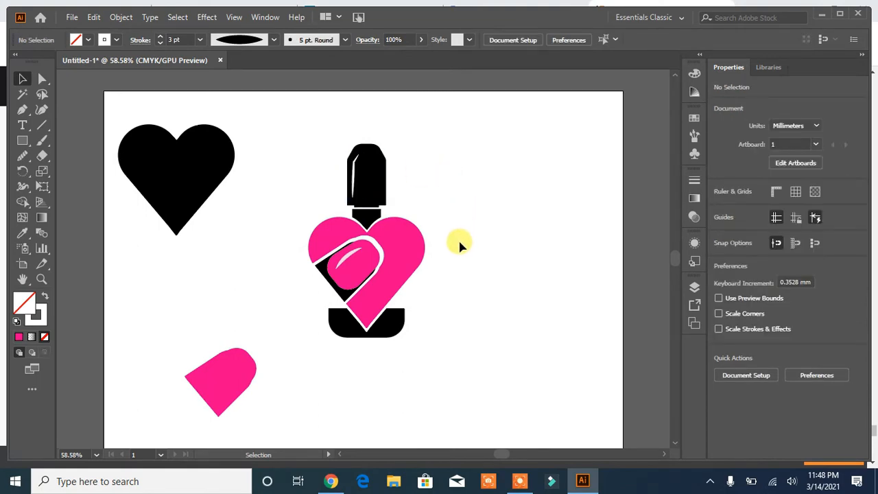
- Convert the cap highlight's stroke into a white filled shape and reduce its opacity to about 86%
{"action": "left_click", "coordinate": [353, 173]}
{"action": "left_click", "coordinate": [121, 18]}
{"action": "left_click", "coordinate": [196, 171]}
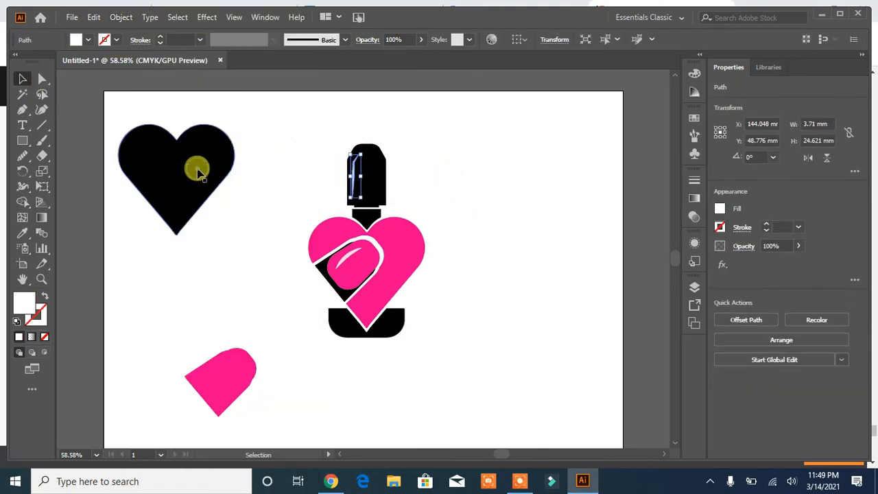
{"action": "left_click", "coordinate": [280, 239]}
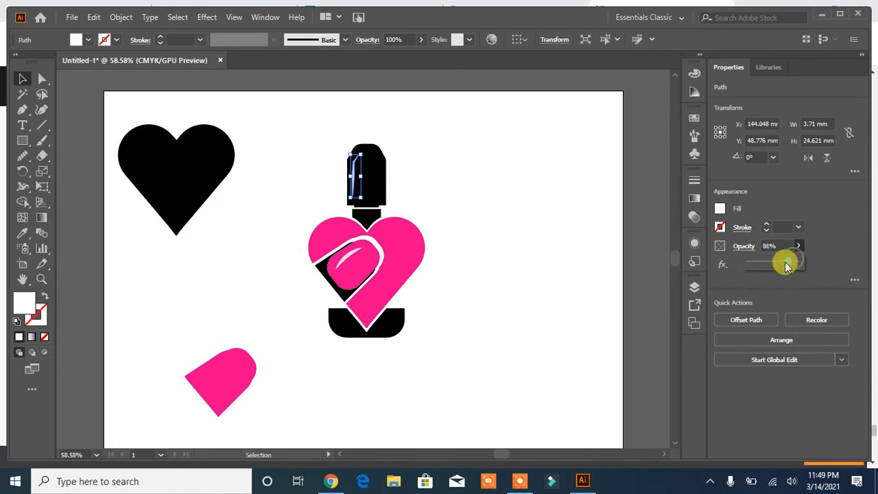
{"action": "left_click", "coordinate": [489, 245]}
- Group all parts of the bottle, including the finger and the highlights
{"action": "left_click_drag", "start_coordinate": [313, 344], "coordinate": [313, 344]}
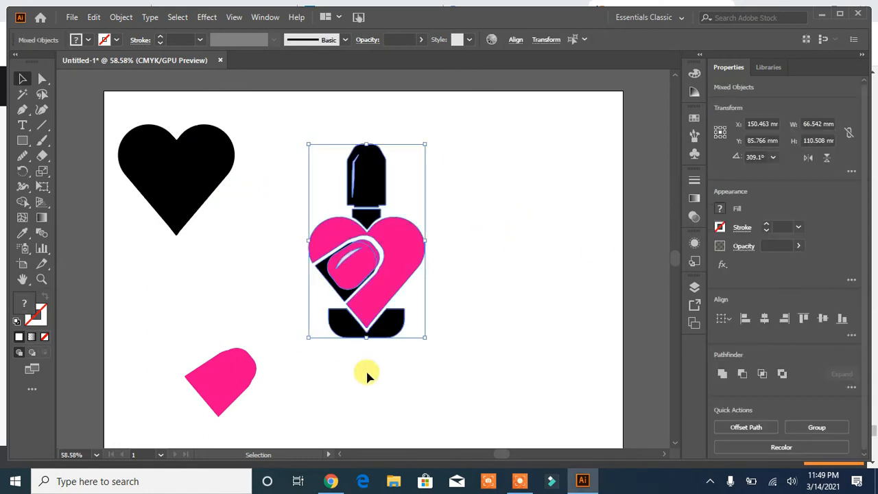
{"action": "left_click", "coordinate": [328, 361]}
{"action": "left_click_drag", "start_coordinate": [460, 142], "coordinate": [291, 318]}
{"action": "key", "text": "ctrl+g"}
{"action": "key", "text": "v"}
- Delete the leftover pink cut-out piece and move the separate black heart down and to the right
{"action": "left_click", "coordinate": [243, 365]}
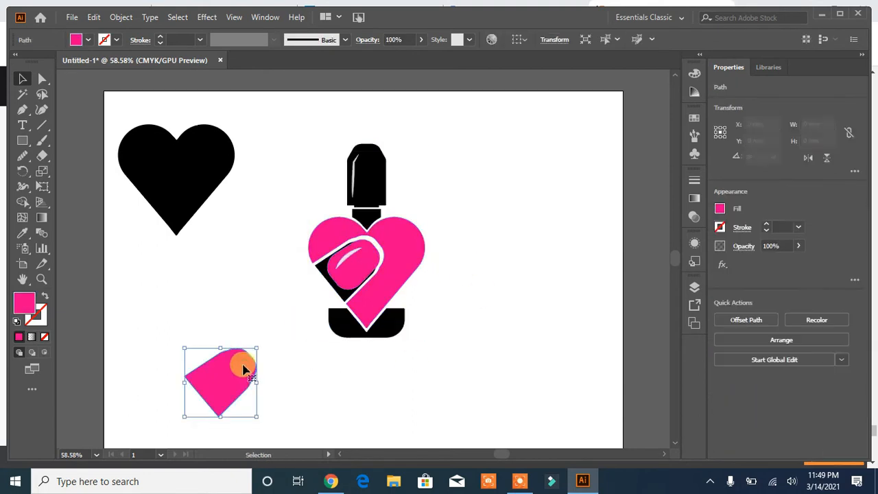
{"action": "key", "text": "Delete"}
{"action": "left_click", "coordinate": [190, 180]}
{"action": "left_click_drag", "start_coordinate": [190, 181], "coordinate": [227, 200]}
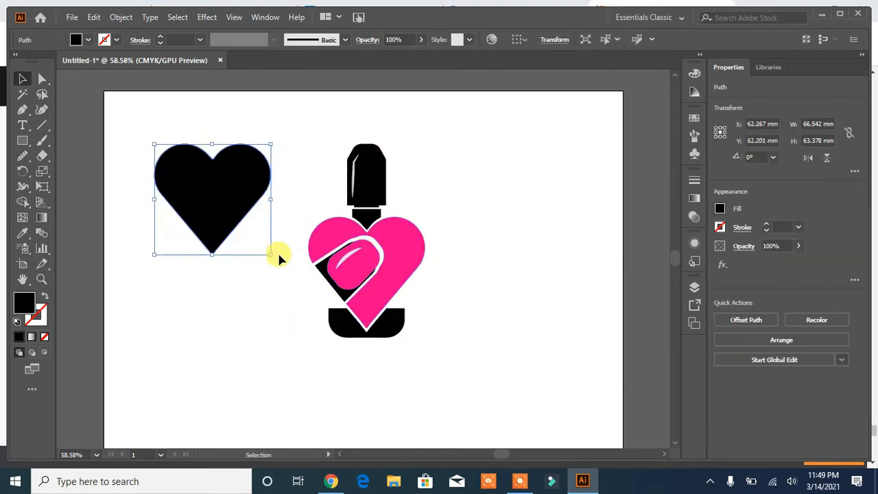
- Shrink the black heart and repeat it in three diagonal rows of hearts about 10.1, 5.2 and 2.4 mm wide
{"action": "left_click_drag", "start_coordinate": [270, 254], "coordinate": [184, 226]}
{"action": "key", "text": "ctrl+d"}
{"action": "key", "text": "ctrl+d"}
{"action": "key", "text": "ctrl+d"}
{"action": "key", "text": "ctrl+d"}
{"action": "key", "text": "ctrl+d"}
{"action": "left_click", "coordinate": [176, 232]}
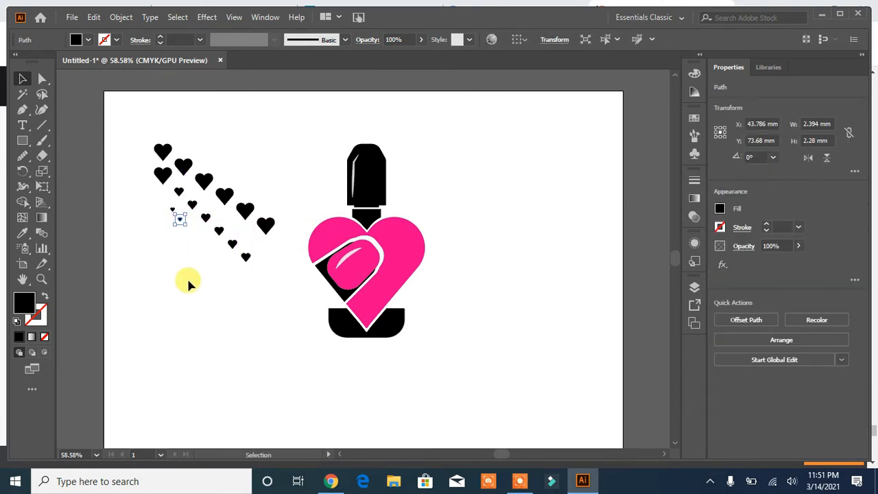
{"action": "key", "text": "ctrl+d"}
{"action": "key", "text": "ctrl+d"}
{"action": "left_click", "coordinate": [182, 281]}
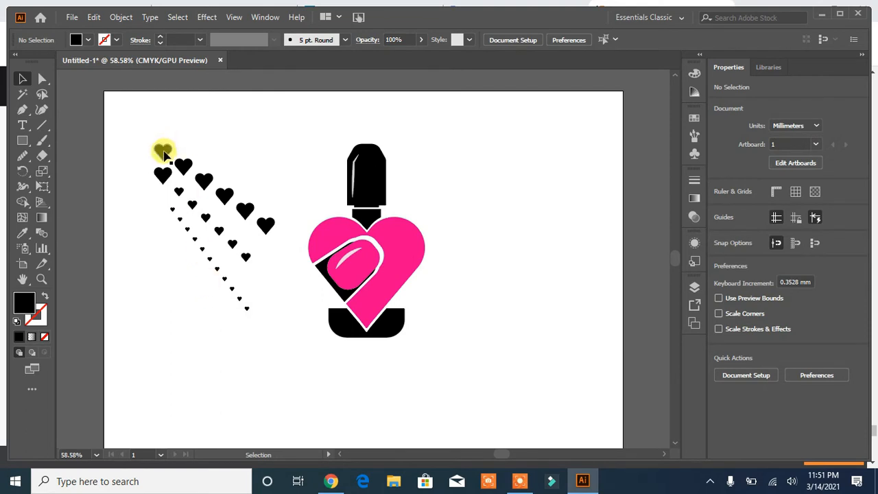
- Arrange the largest black hearts in an arch above and along both sides of the bottle
{"action": "left_click_drag", "start_coordinate": [164, 152], "coordinate": [365, 117]}
{"action": "left_click_drag", "start_coordinate": [192, 165], "coordinate": [424, 162]}
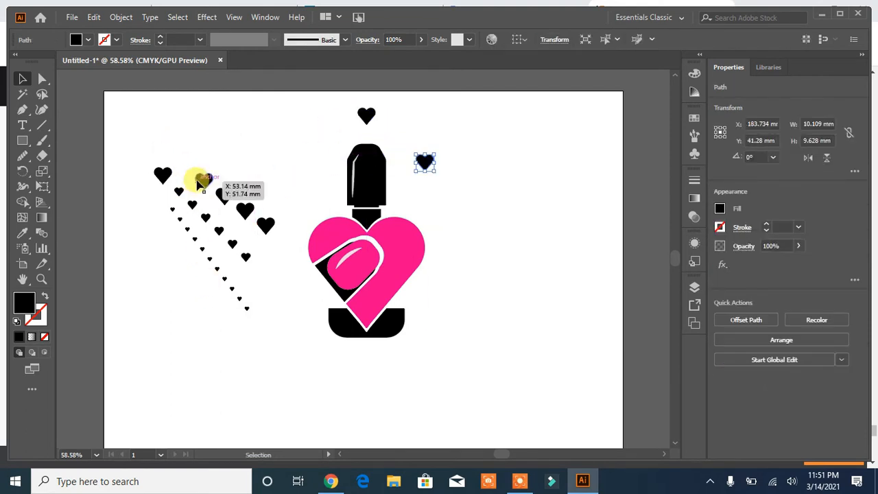
{"action": "left_click_drag", "start_coordinate": [198, 183], "coordinate": [469, 263]}
{"action": "left_click_drag", "start_coordinate": [245, 210], "coordinate": [299, 163]}
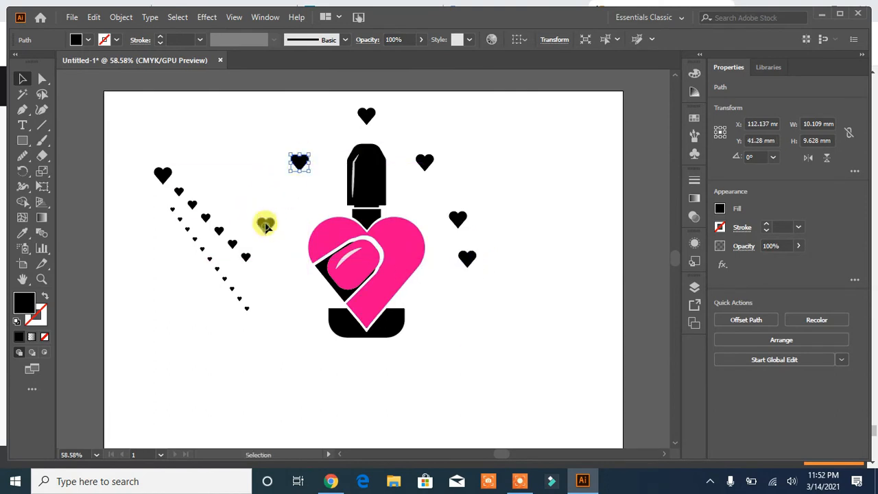
{"action": "left_click_drag", "start_coordinate": [266, 227], "coordinate": [267, 220]}
- Distribute the medium-sized black hearts between the large ones on both sides of the bottle
{"action": "left_click_drag", "start_coordinate": [165, 181], "coordinate": [280, 185]}
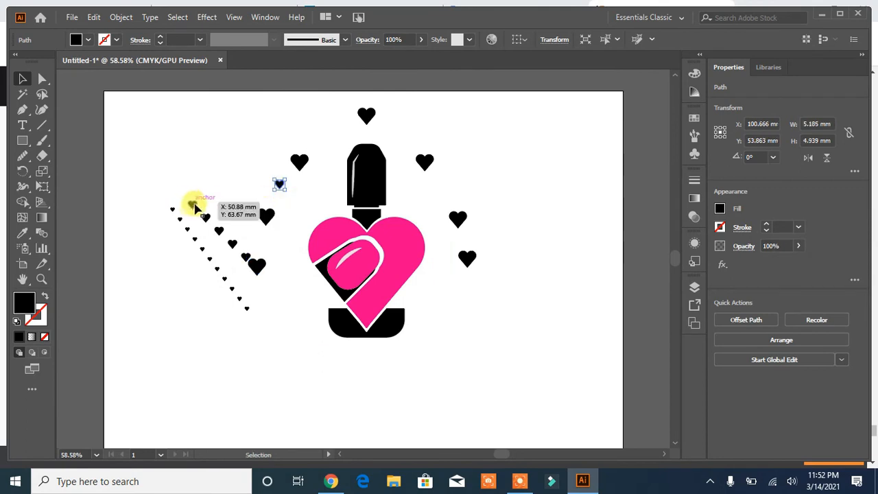
{"action": "left_click_drag", "start_coordinate": [195, 208], "coordinate": [322, 183]}
{"action": "left_click_drag", "start_coordinate": [209, 221], "coordinate": [330, 136]}
{"action": "left_click_drag", "start_coordinate": [222, 234], "coordinate": [404, 139]}
{"action": "left_click_drag", "start_coordinate": [232, 244], "coordinate": [445, 183]}
{"action": "left_click_drag", "start_coordinate": [245, 259], "coordinate": [261, 245]}
{"action": "left_click_drag", "start_coordinate": [262, 245], "coordinate": [439, 260]}
{"action": "left_click_drag", "start_coordinate": [293, 245], "coordinate": [406, 188]}
- Place the first of the smallest black hearts in the gaps around the cap and beside the pink heart
{"action": "left_click_drag", "start_coordinate": [172, 211], "coordinate": [299, 194]}
{"action": "left_click_drag", "start_coordinate": [181, 223], "coordinate": [325, 208]}
{"action": "left_click_drag", "start_coordinate": [187, 229], "coordinate": [387, 131]}
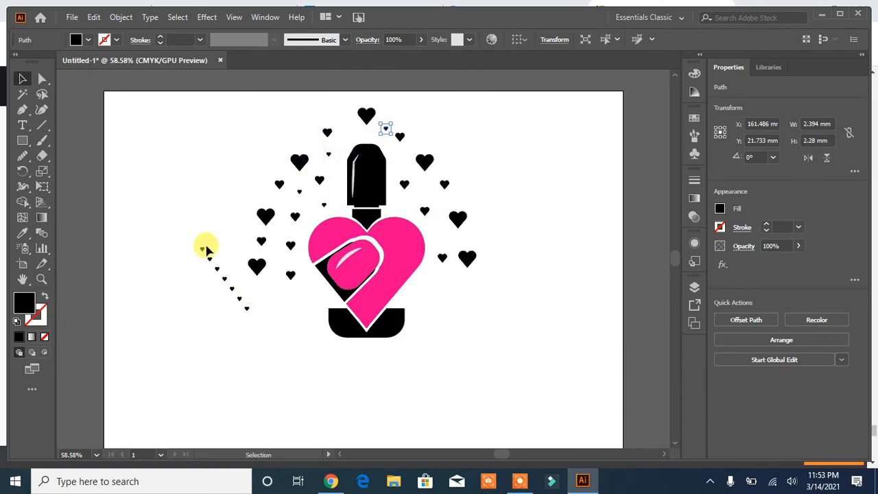
{"action": "left_click_drag", "start_coordinate": [205, 249], "coordinate": [347, 125]}
{"action": "left_click_drag", "start_coordinate": [217, 269], "coordinate": [399, 164]}
{"action": "left_click_drag", "start_coordinate": [233, 290], "coordinate": [439, 277]}
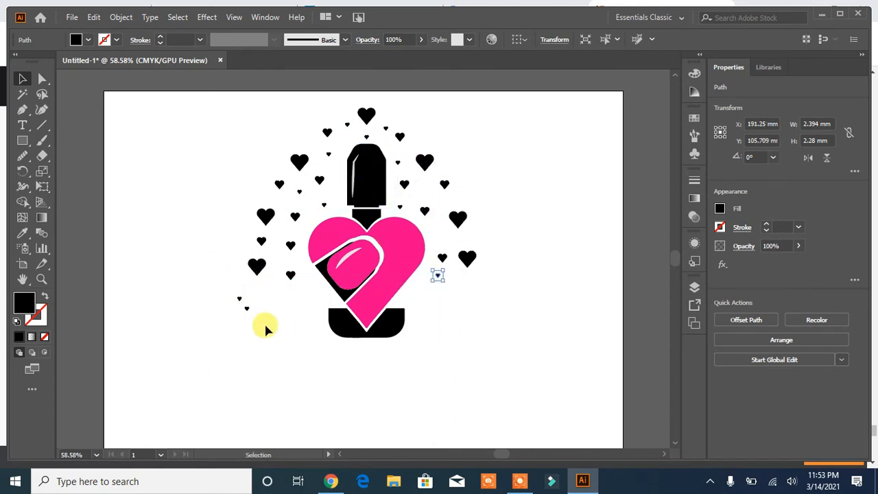
- Fill the remaining gaps on both sides of the bottle with the rest of the smallest black hearts
{"action": "left_click_drag", "start_coordinate": [247, 309], "coordinate": [439, 231]}
{"action": "left_click_drag", "start_coordinate": [240, 298], "coordinate": [282, 255]}
{"action": "left_click_drag", "start_coordinate": [240, 299], "coordinate": [316, 280]}
{"action": "double_click", "coordinate": [249, 301]}
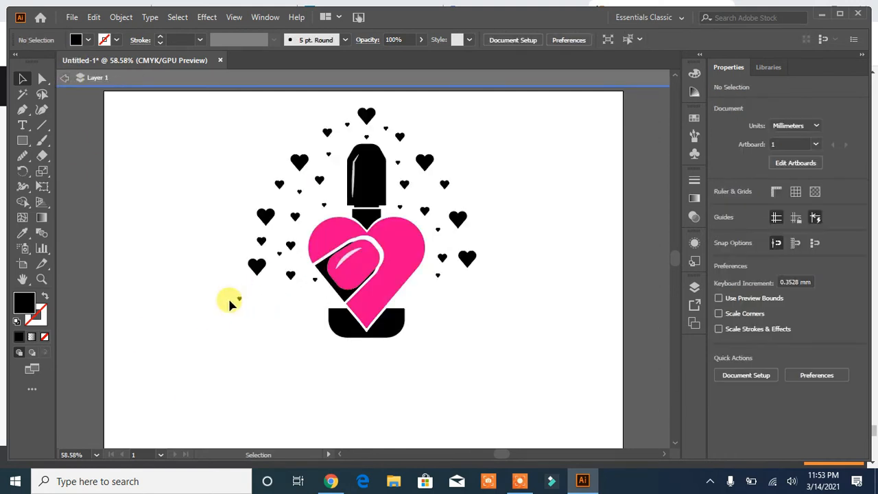
{"action": "left_click_drag", "start_coordinate": [231, 304], "coordinate": [420, 189]}
{"action": "left_click", "coordinate": [56, 76]}
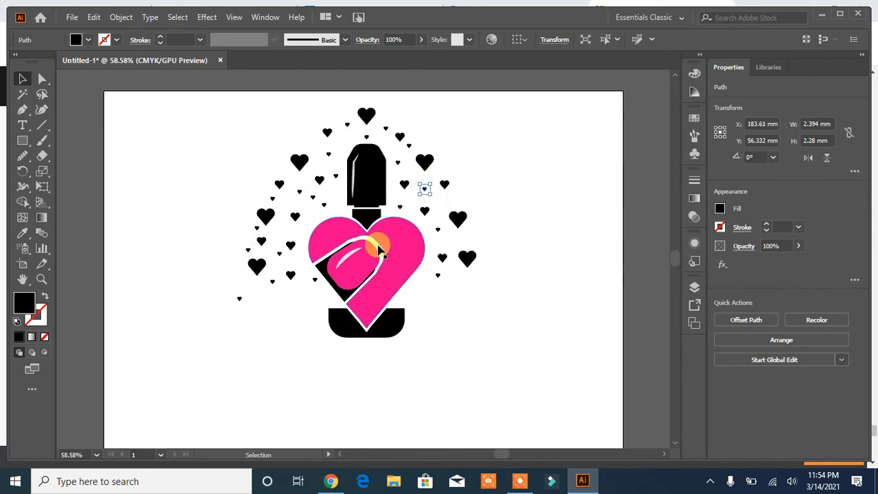
{"action": "left_click_drag", "start_coordinate": [380, 248], "coordinate": [470, 240]}
{"action": "left_click_drag", "start_coordinate": [239, 300], "coordinate": [420, 282]}
{"action": "left_click", "coordinate": [465, 357]}
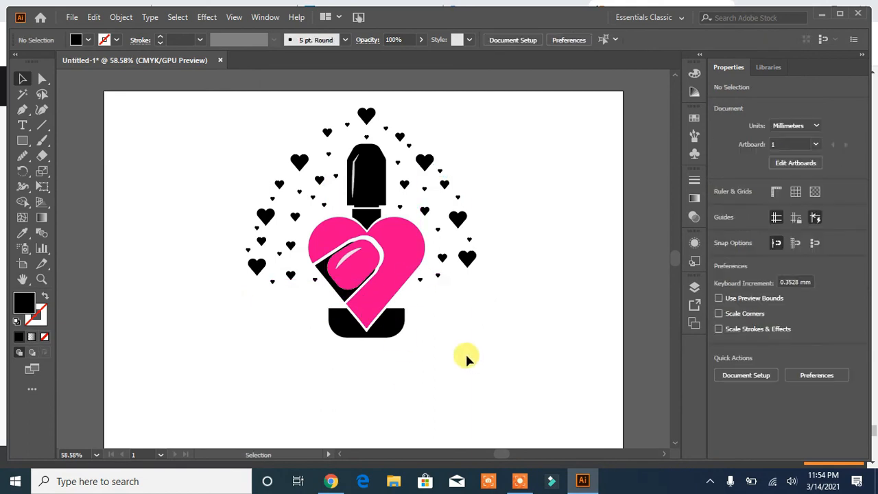
- Move the bottle group aside to clear the heart arch, and group all the small black hearts together
{"action": "left_click", "coordinate": [361, 273]}
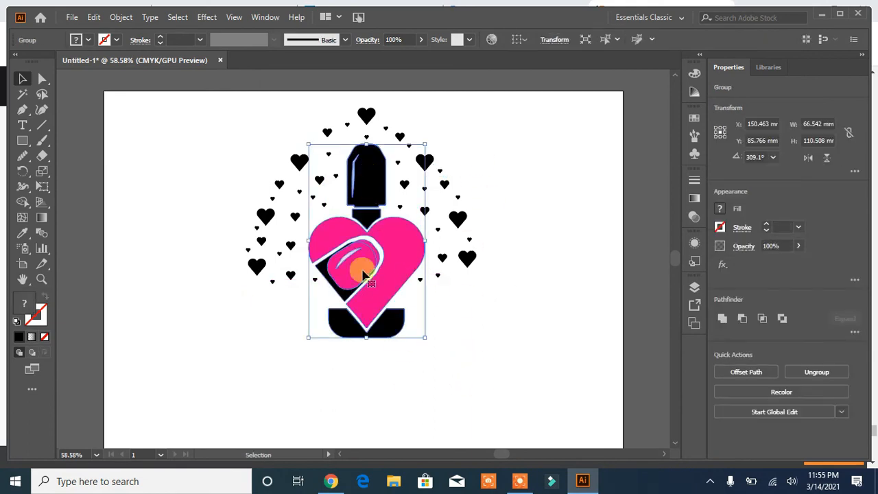
{"action": "left_click_drag", "start_coordinate": [369, 190], "coordinate": [558, 191]}
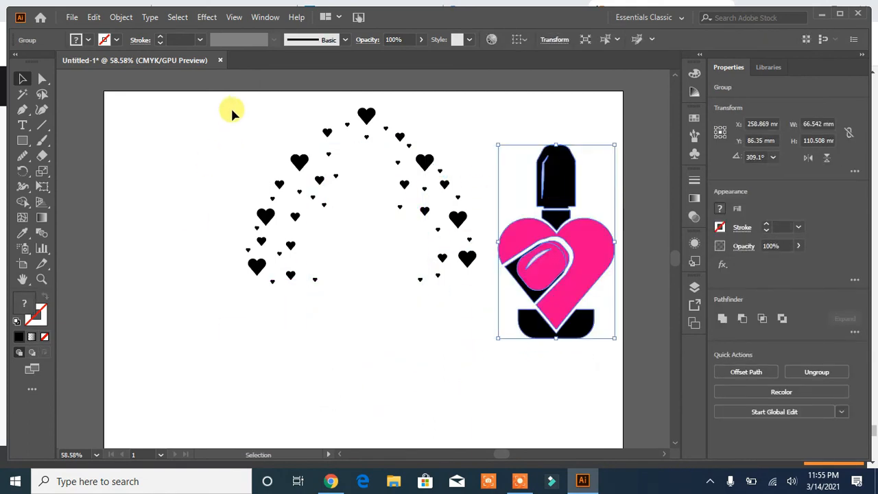
{"action": "left_click", "coordinate": [475, 322]}
{"action": "key", "text": "ctrl+g"}
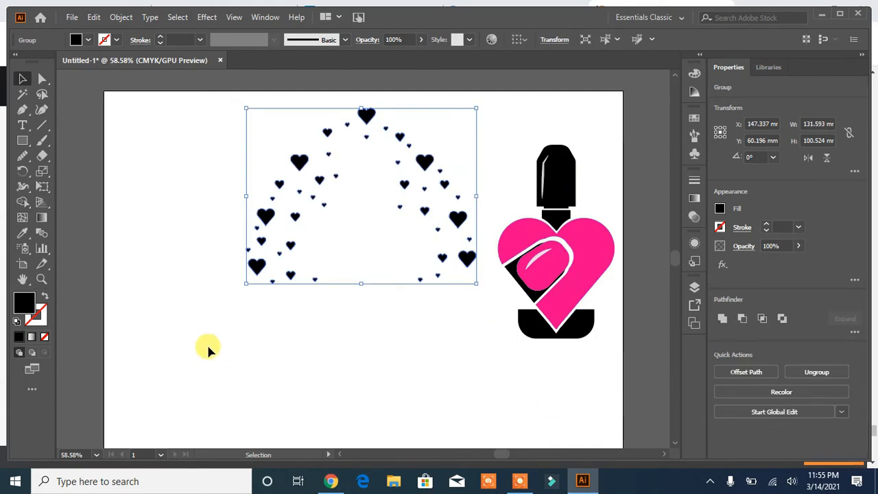
- Recolor the whole group of small hearts with the same pink fill as the bottle's heart
{"action": "left_click", "coordinate": [87, 39]}
{"action": "left_click", "coordinate": [86, 55]}
{"action": "left_click", "coordinate": [160, 243]}
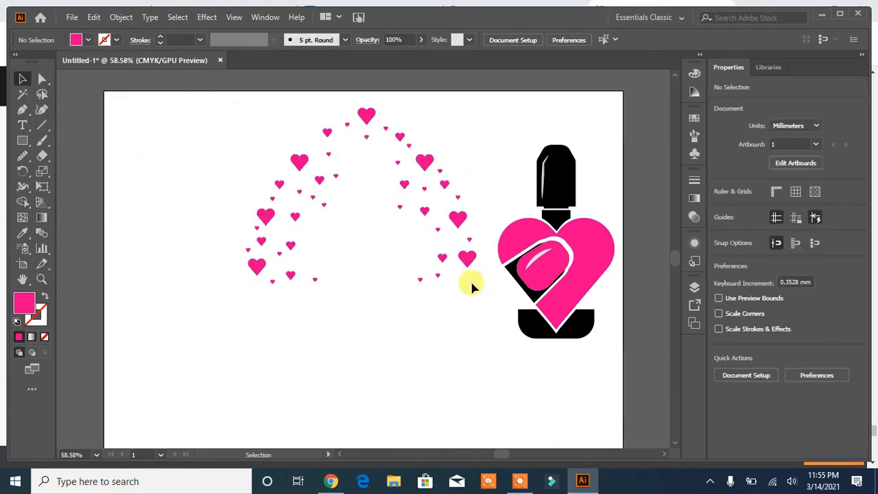
{"action": "left_click", "coordinate": [367, 116]}
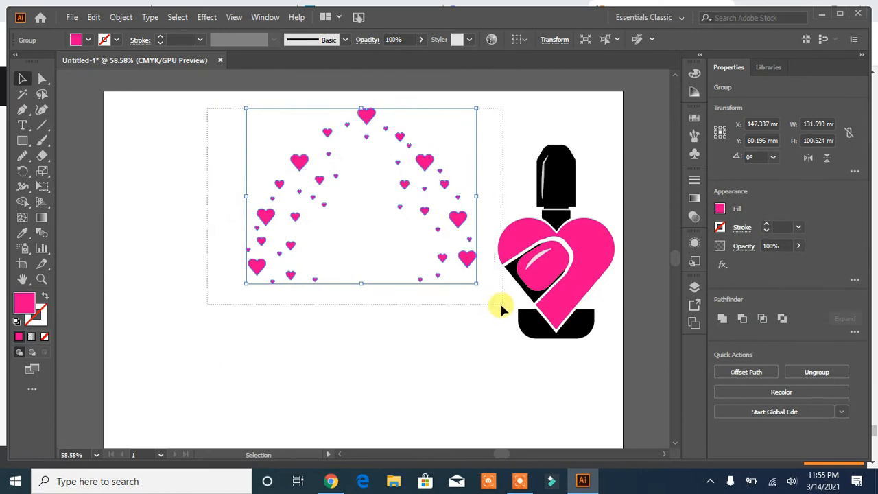
{"action": "key", "text": "ctrl+g"}
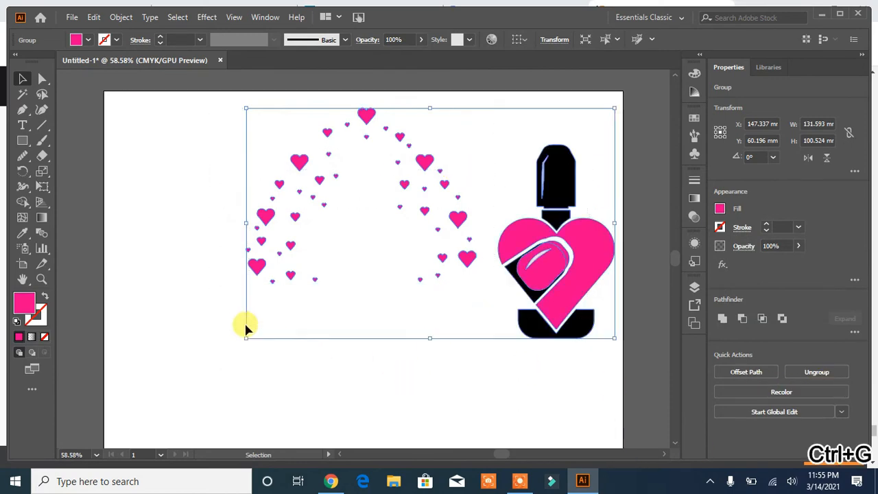
- Center the bottle back within the pink heart arch and scale the complete artwork down proportionally
{"action": "left_click_drag", "start_coordinate": [580, 120], "coordinate": [322, 363]}
{"action": "left_click_drag", "start_coordinate": [501, 268], "coordinate": [392, 265]}
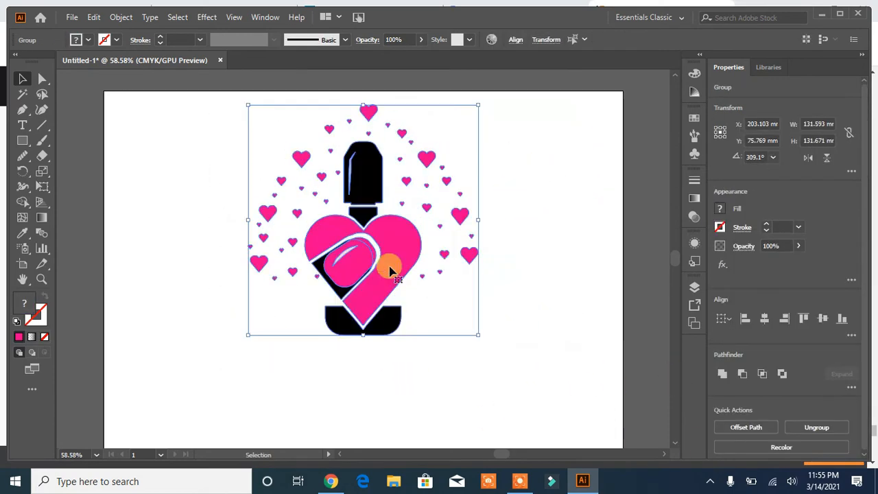
{"action": "left_click_drag", "start_coordinate": [476, 334], "coordinate": [444, 301]}
{"action": "left_click", "coordinate": [500, 314]}
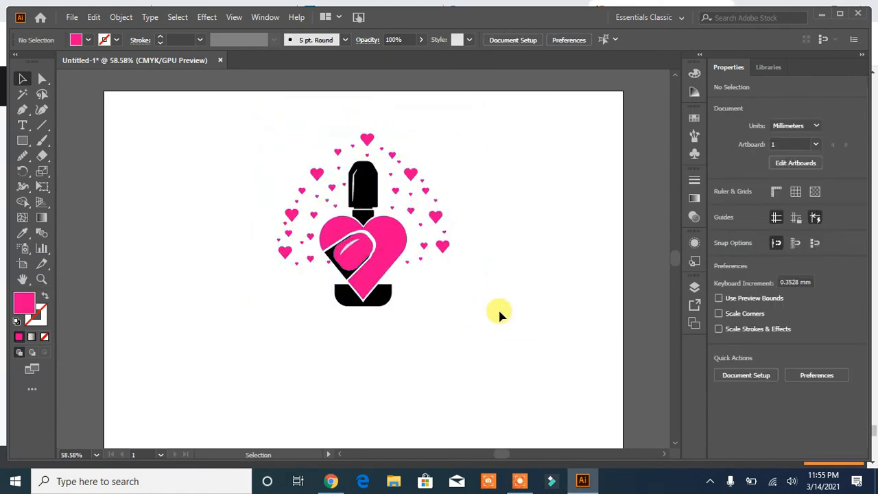
- Add the text "beauty salon", enlarge it to about 61 pt and center it directly beneath the bottle
{"action": "key", "text": "t"}
{"action": "left_click", "coordinate": [254, 330]}
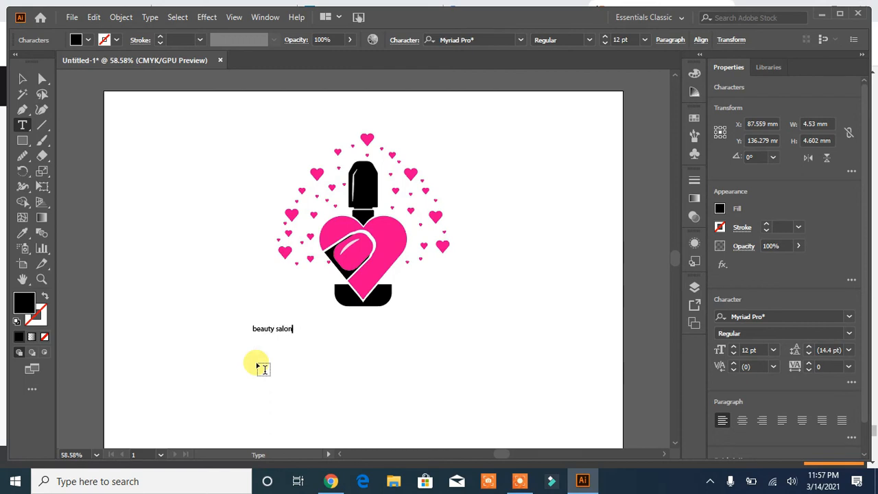
{"action": "left_click", "coordinate": [20, 79]}
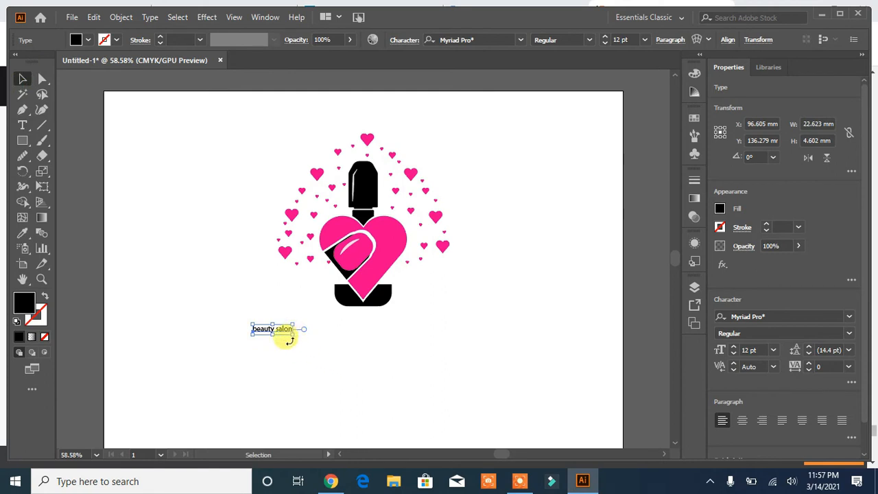
{"action": "left_click_drag", "start_coordinate": [294, 337], "coordinate": [455, 365]}
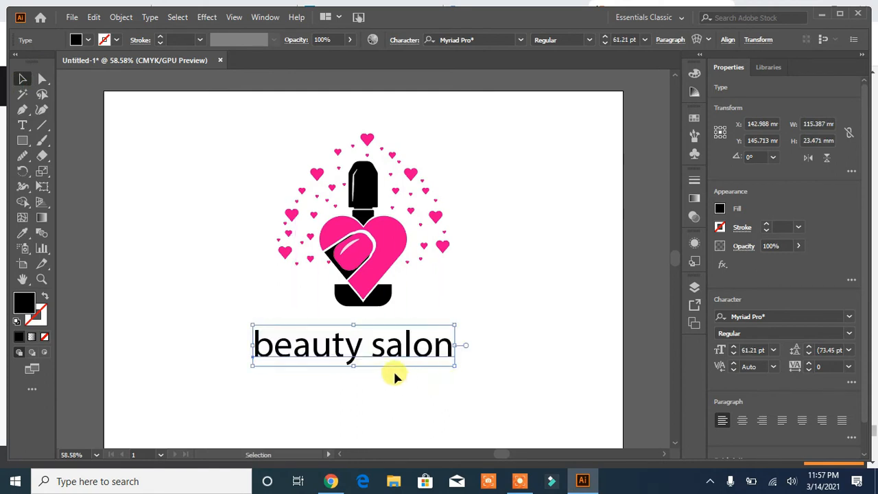
{"action": "left_click_drag", "start_coordinate": [394, 360], "coordinate": [404, 336]}
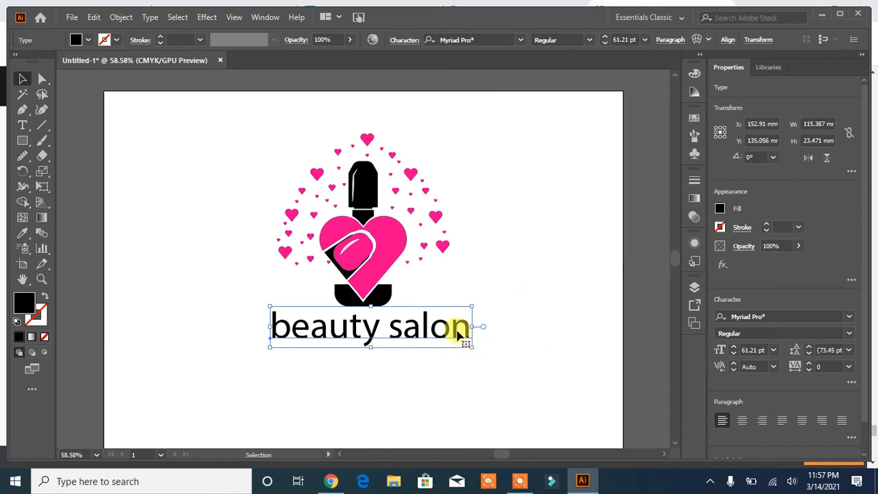
{"action": "left_click_drag", "start_coordinate": [458, 332], "coordinate": [446, 331]}
{"action": "left_click", "coordinate": [515, 336]}
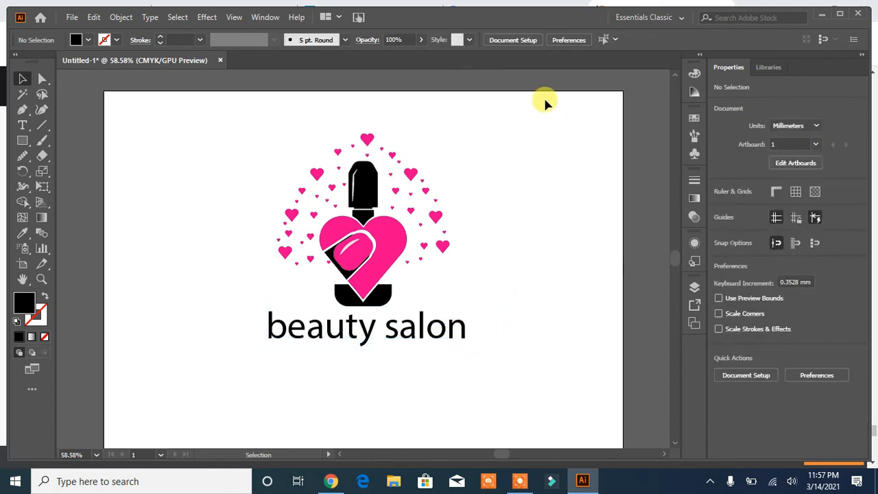
- Set the salon text in the Sandwich script font and capitalize its first letter to read "Beauty salon"
{"action": "left_click", "coordinate": [417, 326]}
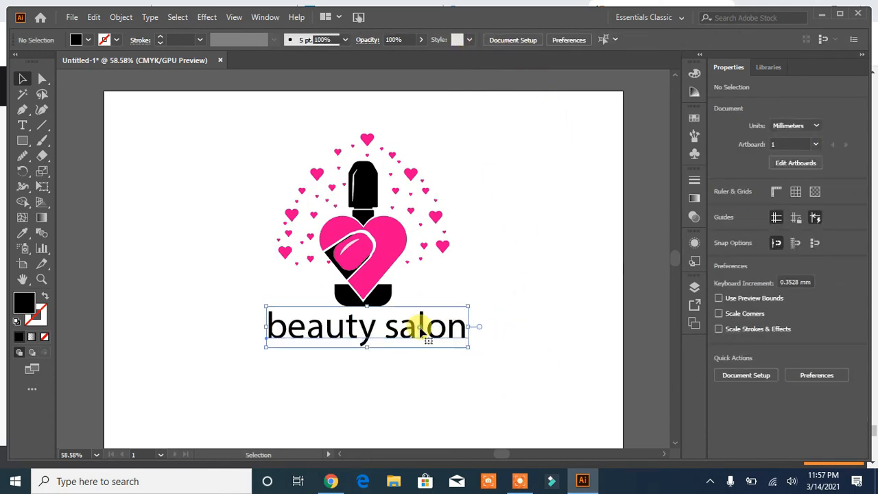
{"action": "left_click", "coordinate": [521, 40]}
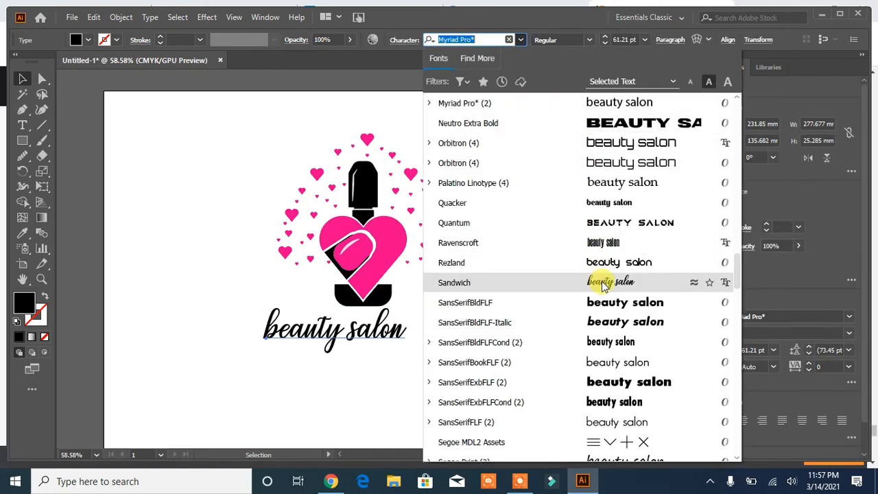
{"action": "scroll", "coordinate": [603, 286], "scroll_direction": "down", "scroll_amount": 3}
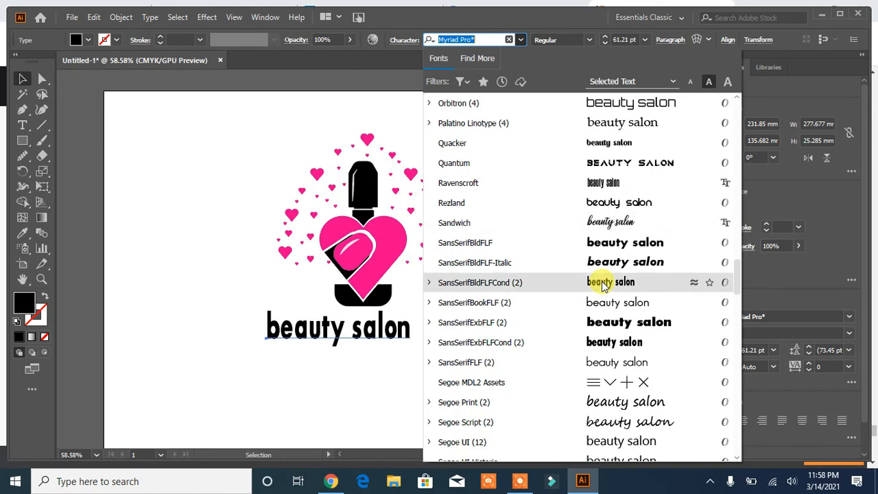
{"action": "scroll", "coordinate": [602, 287], "scroll_direction": "down", "scroll_amount": 5}
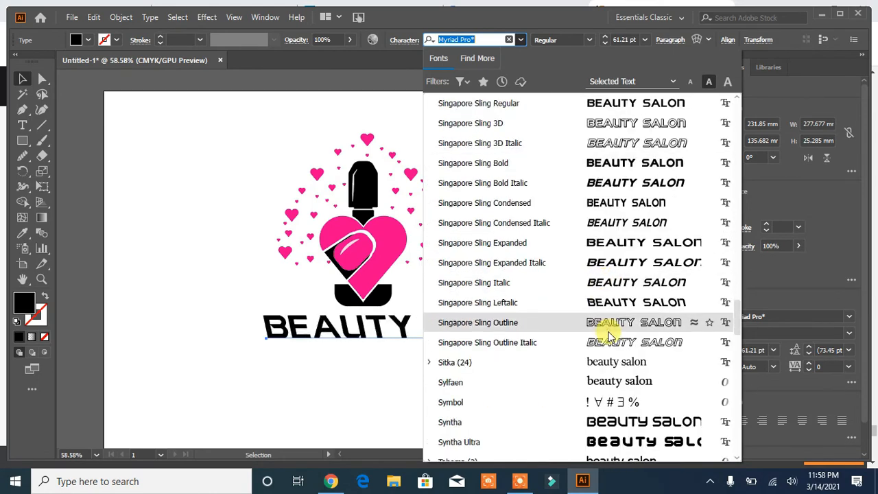
{"action": "scroll", "coordinate": [609, 362], "scroll_direction": "down", "scroll_amount": 3}
{"action": "scroll", "coordinate": [611, 339], "scroll_direction": "down", "scroll_amount": 1}
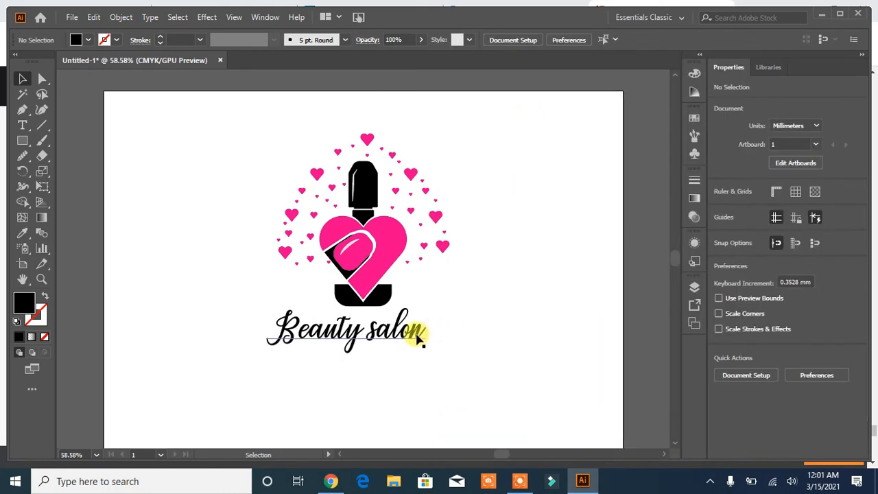
- Replace the final "n" of "salon" with its alternate glyph that ends in a long swash
{"action": "left_click", "coordinate": [23, 125]}
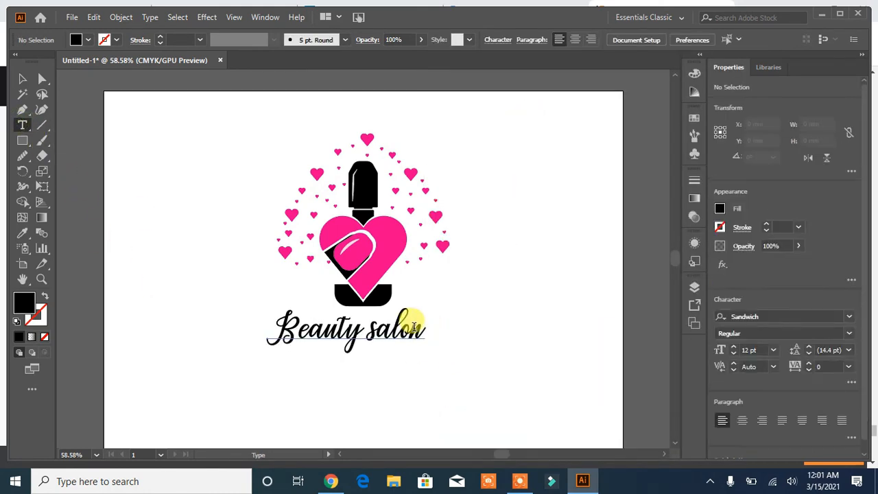
{"action": "left_click_drag", "start_coordinate": [414, 334], "coordinate": [439, 337]}
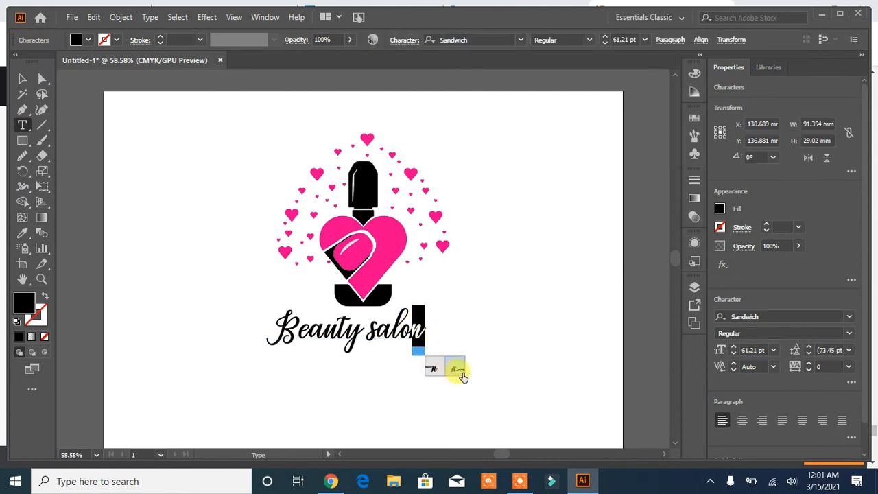
{"action": "left_click", "coordinate": [23, 79]}
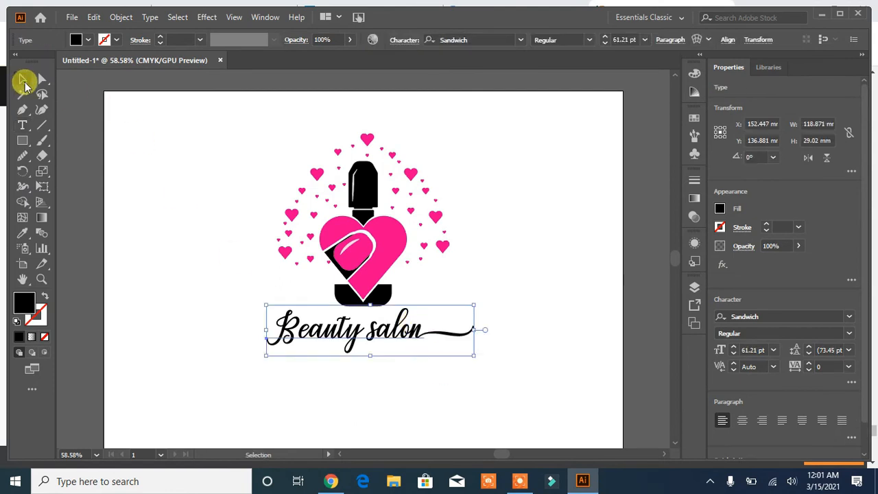
{"action": "left_click", "coordinate": [273, 407]}
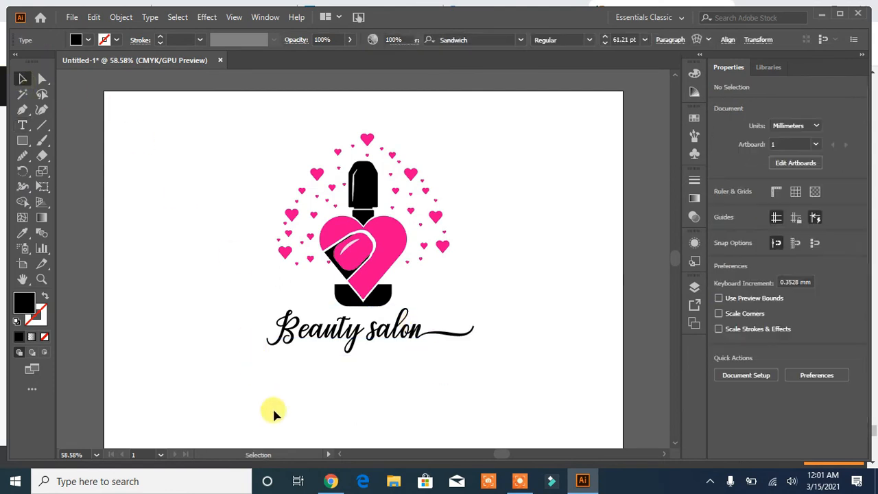
- Enlarge the "Beauty salon" text to 98 pt and reposition it centered beneath the bottle
{"action": "left_click", "coordinate": [405, 331]}
{"action": "left_click_drag", "start_coordinate": [731, 350], "coordinate": [735, 352]}
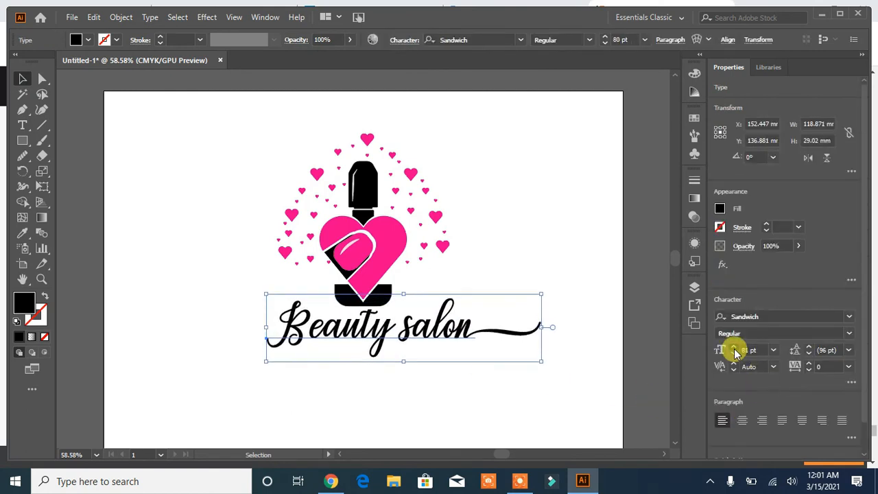
{"action": "left_click", "coordinate": [734, 351]}
{"action": "left_click_drag", "start_coordinate": [453, 328], "coordinate": [413, 336]}
{"action": "left_click_drag", "start_coordinate": [413, 336], "coordinate": [412, 336]}
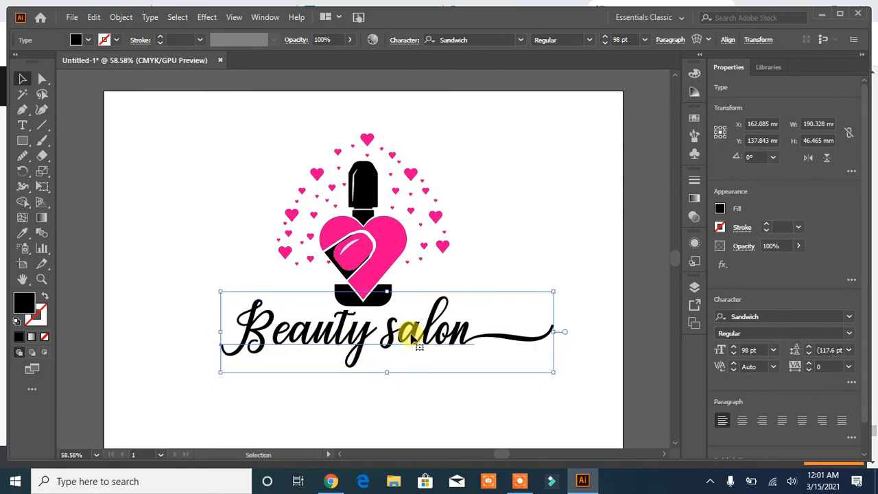
{"action": "left_click", "coordinate": [526, 383]}
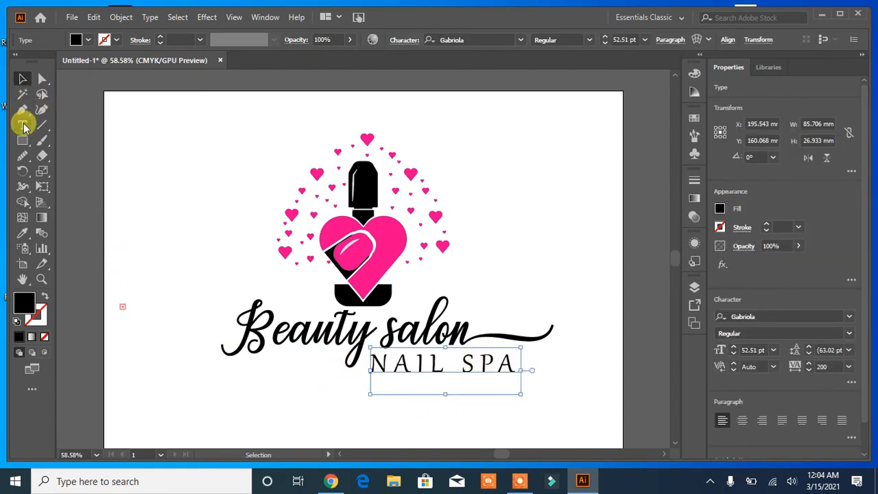
- Color the letter "B" of "Beauty" with the pink sampled from the bottle's heart
{"action": "left_click", "coordinate": [22, 126]}
{"action": "left_click_drag", "start_coordinate": [236, 315], "coordinate": [275, 328]}
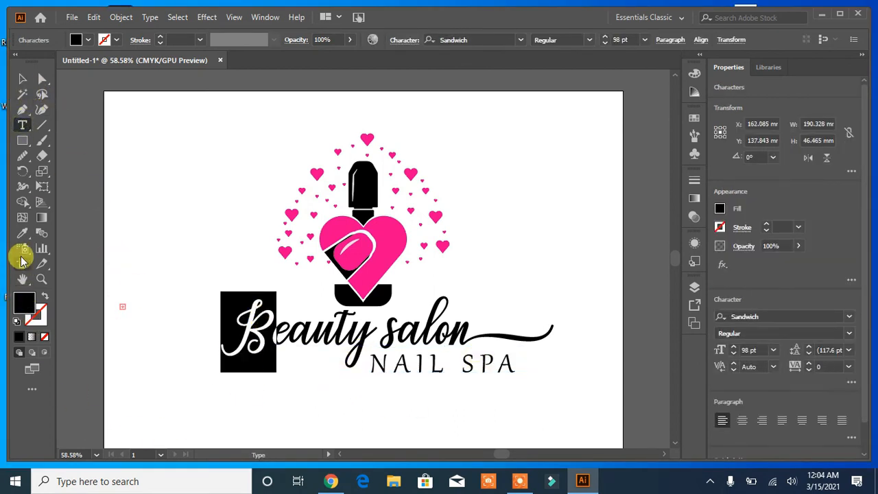
{"action": "left_click", "coordinate": [22, 233]}
{"action": "left_click", "coordinate": [389, 245]}
{"action": "left_click", "coordinate": [23, 79]}
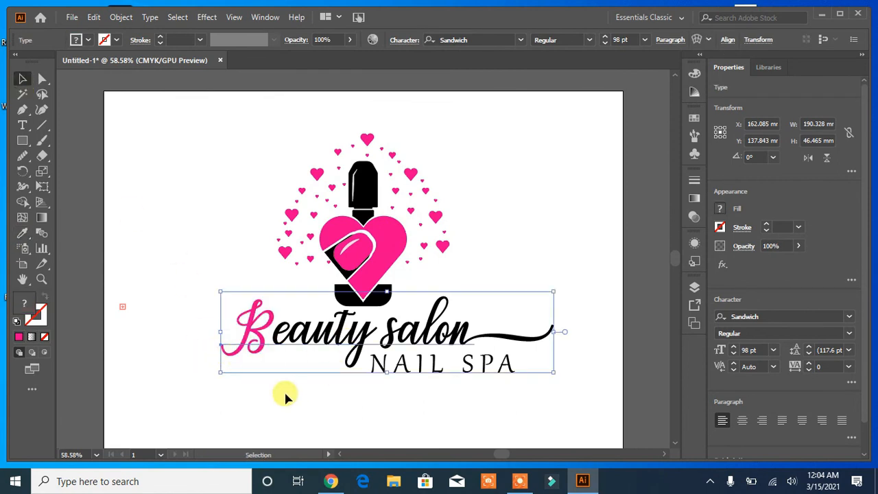
- Color the letter "s" of "salon" with the pink sampled from the bottle's heart
{"action": "left_click", "coordinate": [22, 124]}
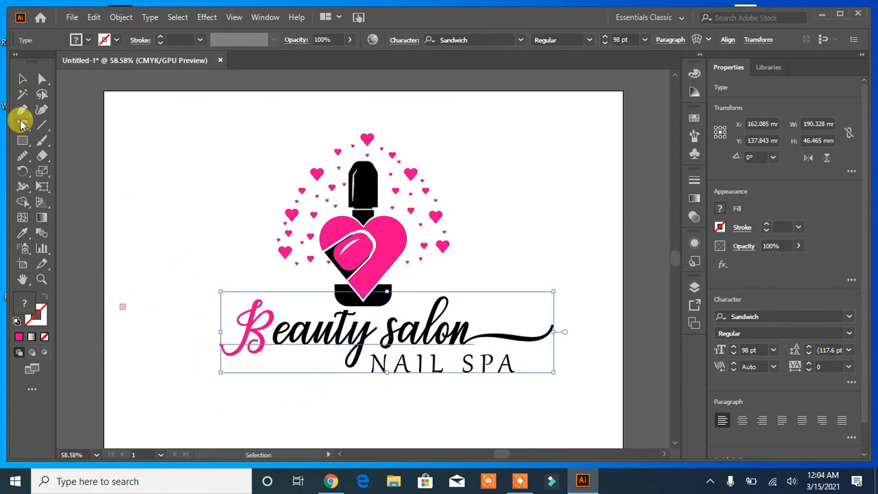
{"action": "left_click", "coordinate": [400, 326]}
{"action": "mouse_move", "coordinate": [388, 324]}
{"action": "left_mouse_down"}
{"action": "mouse_move", "coordinate": [396, 327]}
{"action": "mouse_move", "coordinate": [379, 319]}
{"action": "mouse_move", "coordinate": [396, 327]}
{"action": "left_mouse_up"}
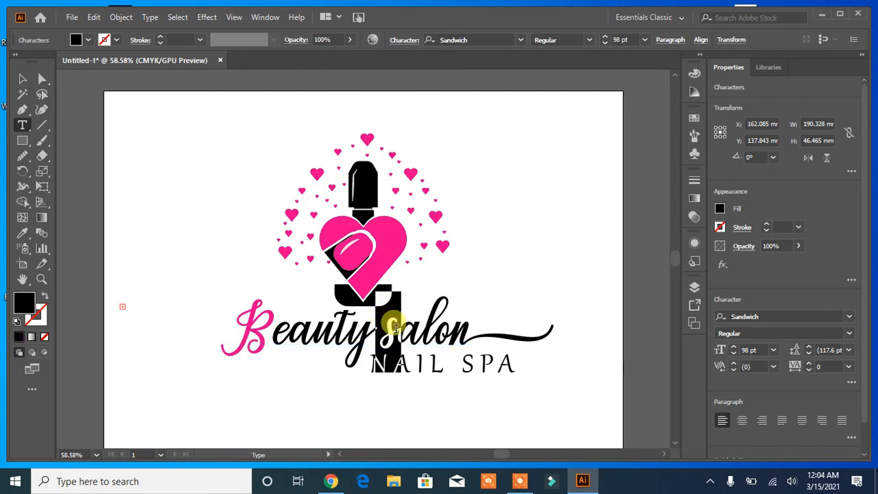
{"action": "left_click", "coordinate": [21, 232]}
{"action": "left_click", "coordinate": [387, 241]}
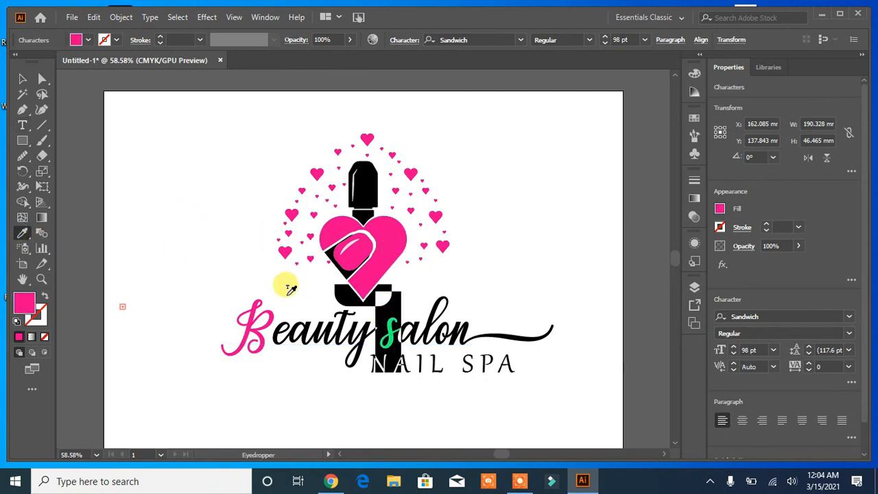
{"action": "left_click", "coordinate": [20, 81]}
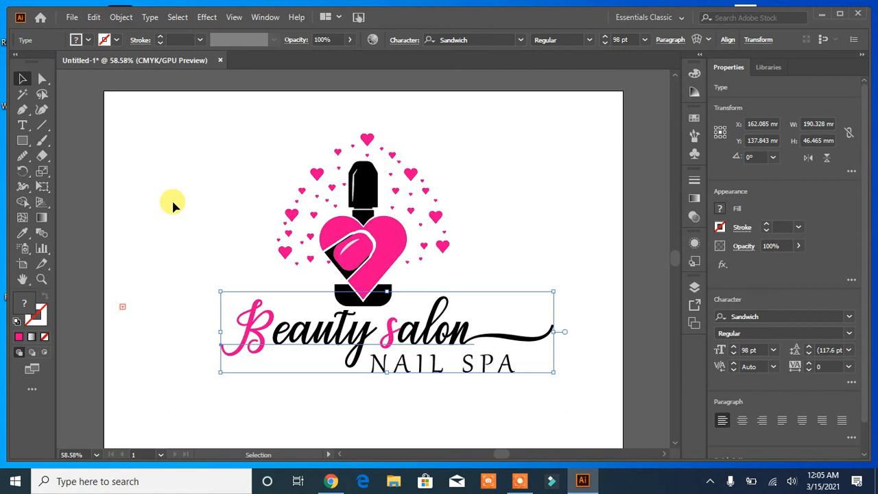
- Return the letter "s" of "salon" to black by sampling the bottle cap's color
{"action": "left_click", "coordinate": [21, 125]}
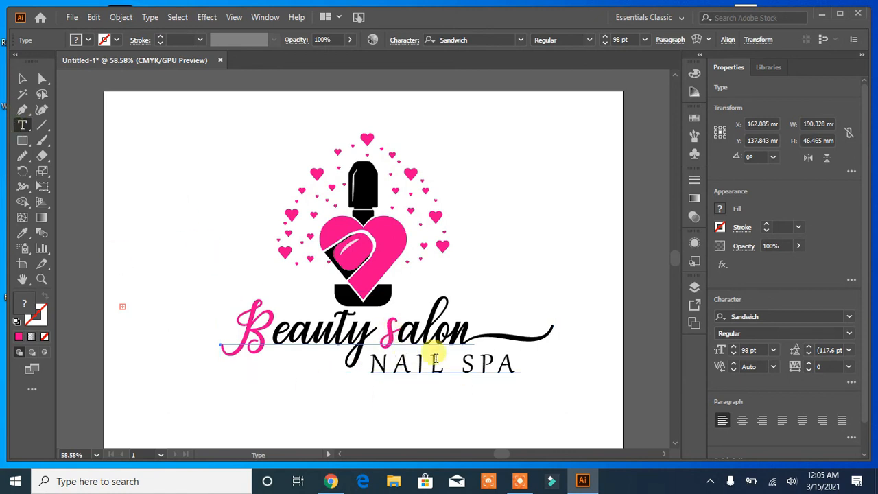
{"action": "left_click_drag", "start_coordinate": [385, 330], "coordinate": [395, 330]}
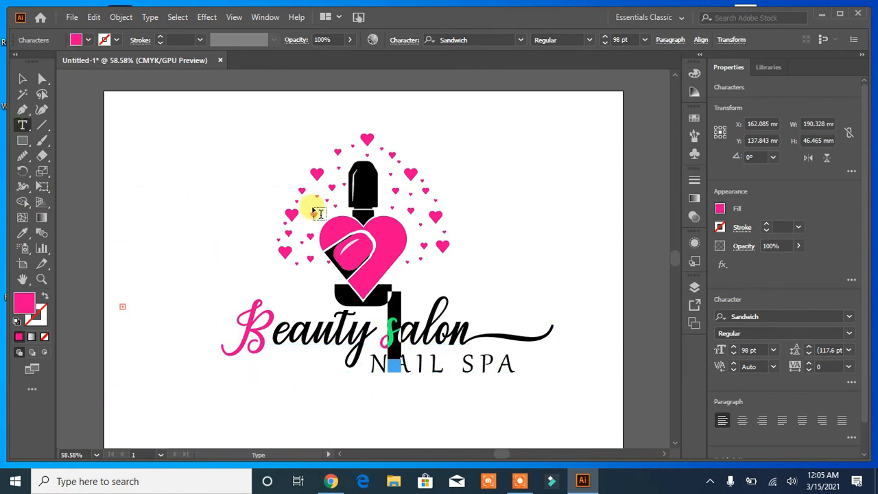
{"action": "left_click", "coordinate": [22, 232]}
{"action": "left_click", "coordinate": [365, 180]}
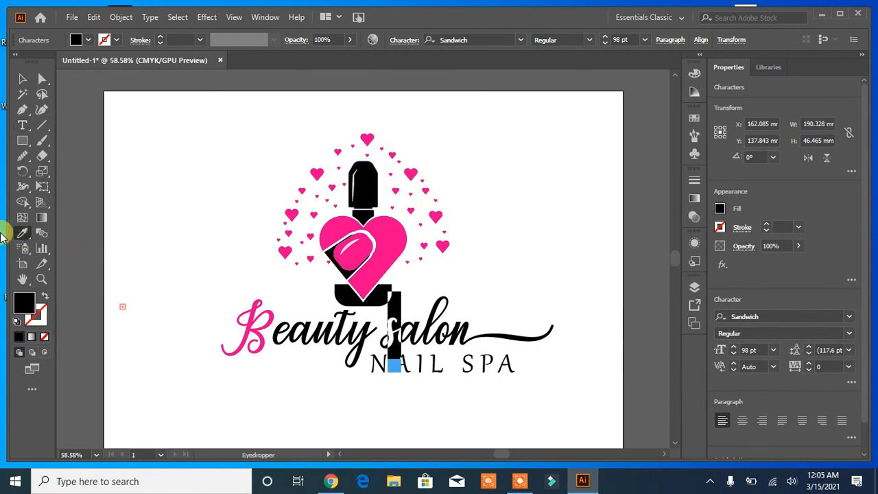
{"action": "left_click", "coordinate": [22, 78]}
{"action": "left_click", "coordinate": [118, 289]}
{"action": "left_click", "coordinate": [22, 125]}
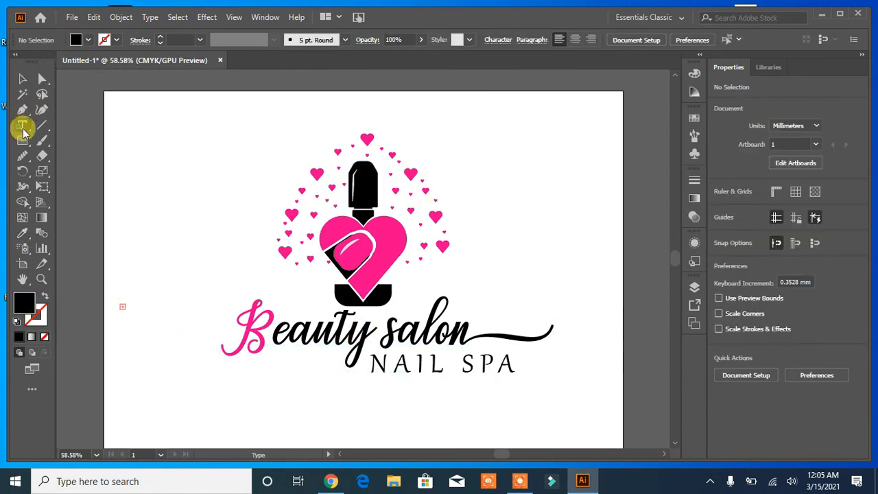
- Color the whole word "Beauty" with the pink sampled from the bottle's heart
{"action": "left_click_drag", "start_coordinate": [230, 319], "coordinate": [362, 348]}
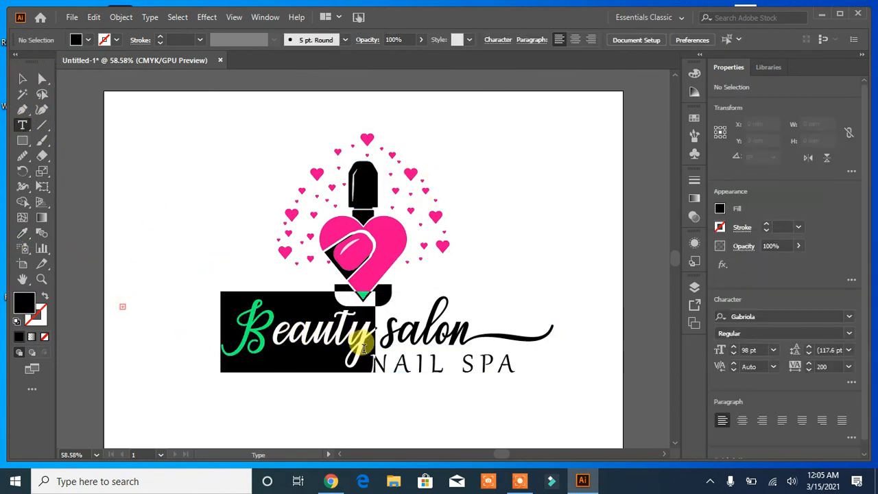
{"action": "left_click", "coordinate": [21, 233]}
{"action": "left_click", "coordinate": [386, 240]}
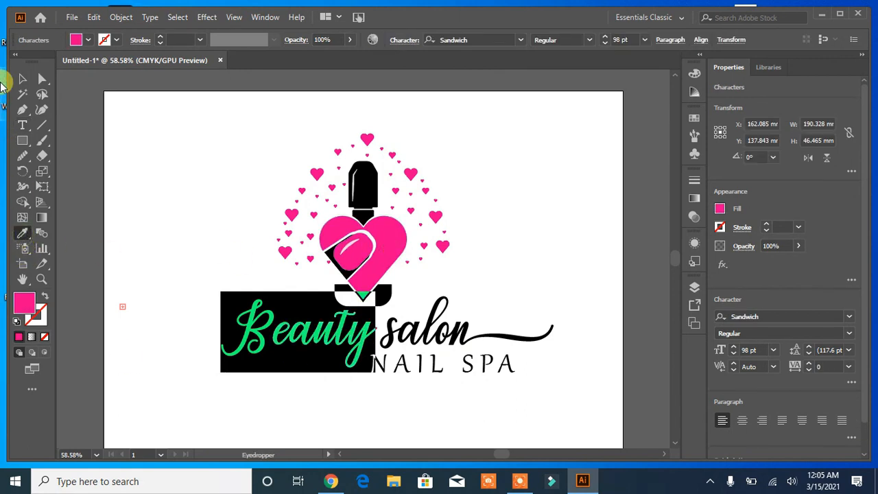
{"action": "left_click", "coordinate": [22, 78]}
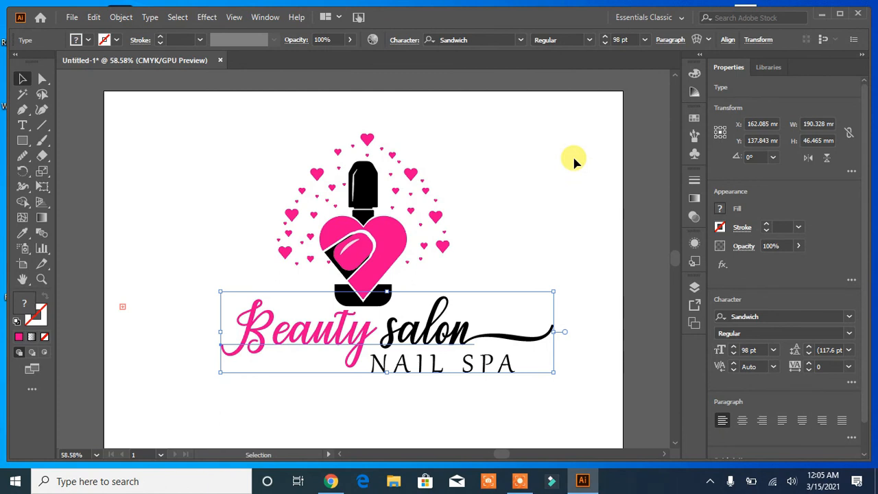
- Try the "NAIL SPA" text beneath "Beauty", beneath "salon" and centered below the bottle
{"action": "left_click_drag", "start_coordinate": [434, 371], "coordinate": [285, 373]}
{"action": "left_click", "coordinate": [734, 355]}
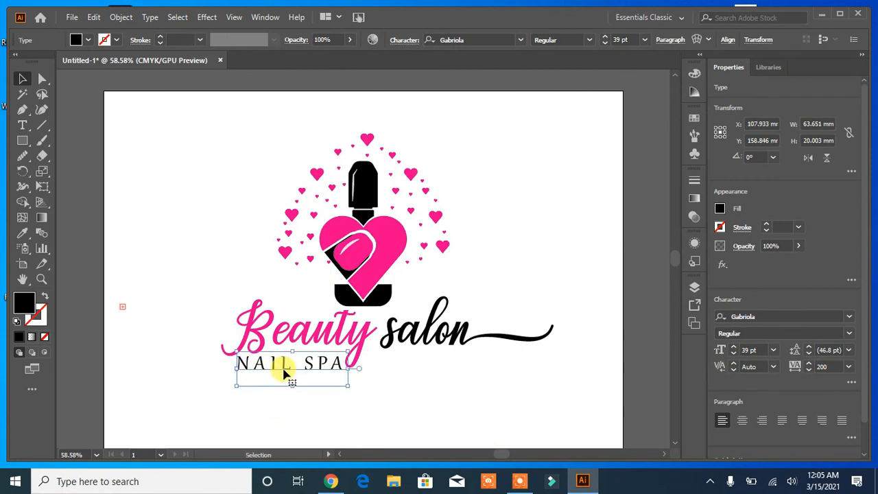
{"action": "left_click_drag", "start_coordinate": [287, 373], "coordinate": [433, 376]}
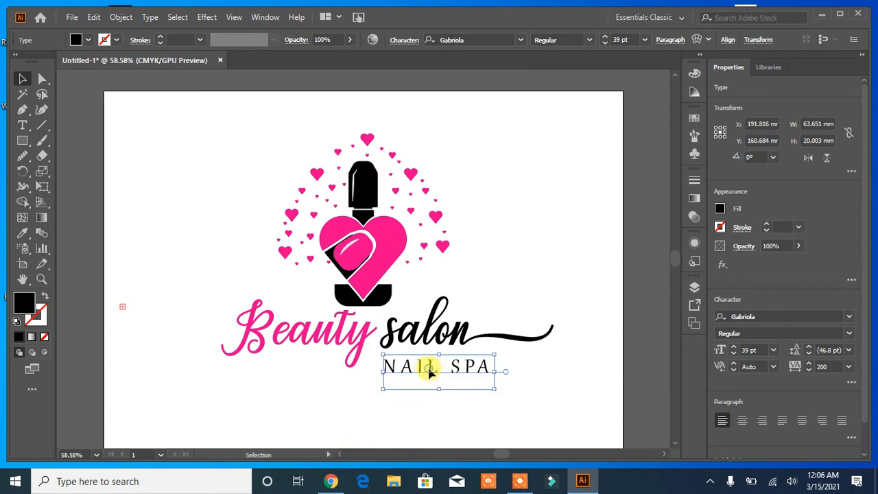
{"action": "left_click_drag", "start_coordinate": [430, 372], "coordinate": [354, 384]}
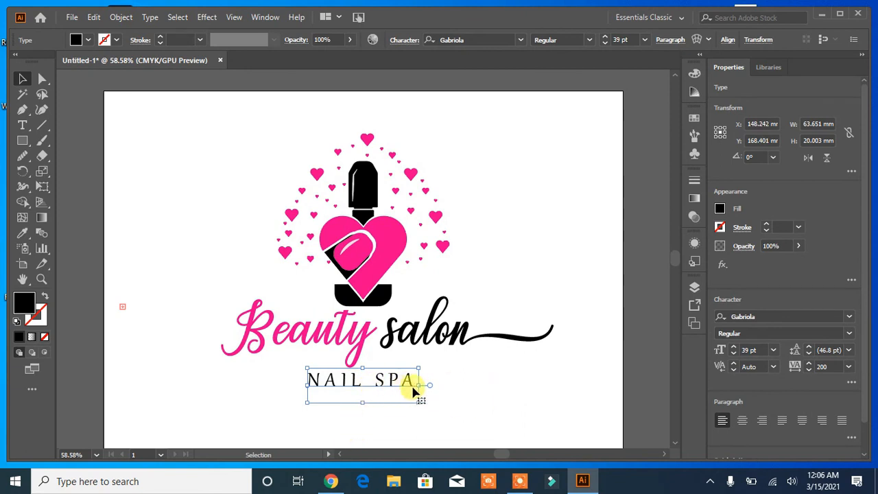
{"action": "left_click", "coordinate": [499, 370]}
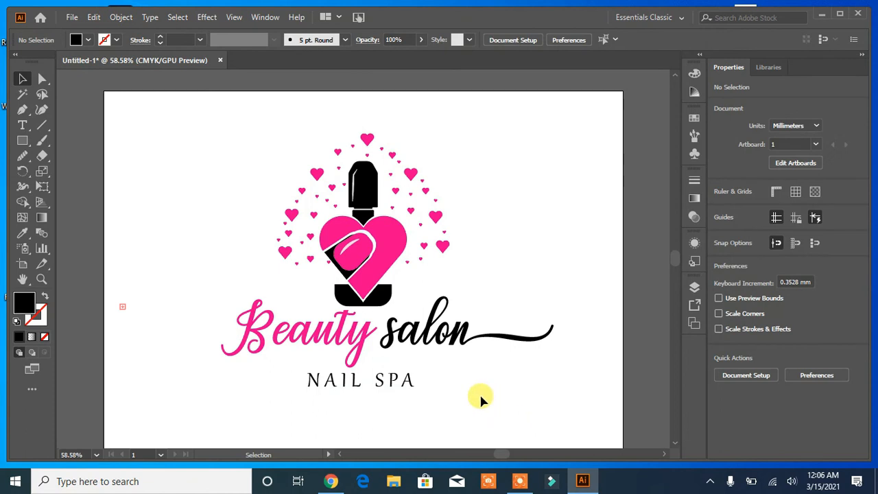
- Place the "NAIL SPA" text close beneath the word "salon", clear of the tail of the "y"
{"action": "left_click_drag", "start_coordinate": [408, 385], "coordinate": [486, 365]}
{"action": "left_click", "coordinate": [515, 414]}
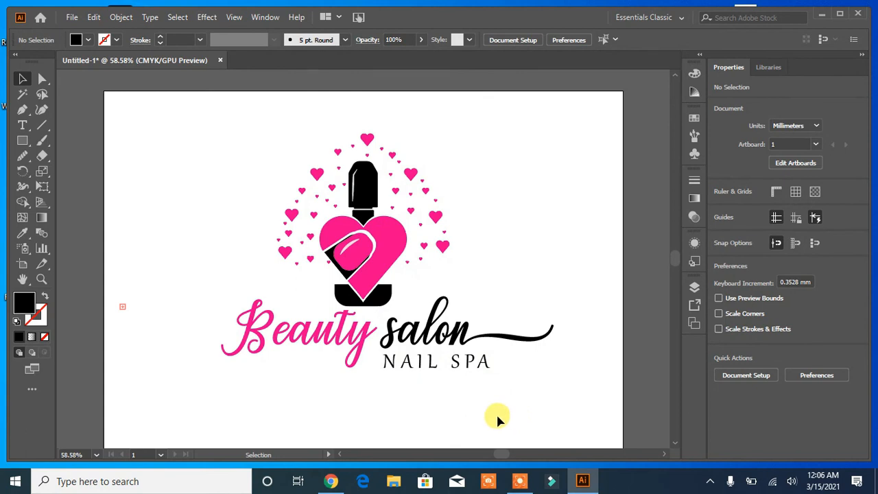
- Group the bottle, hearts, "Beauty salon" and "NAIL SPA" text into one object
{"action": "left_click_drag", "start_coordinate": [546, 157], "coordinate": [183, 373]}
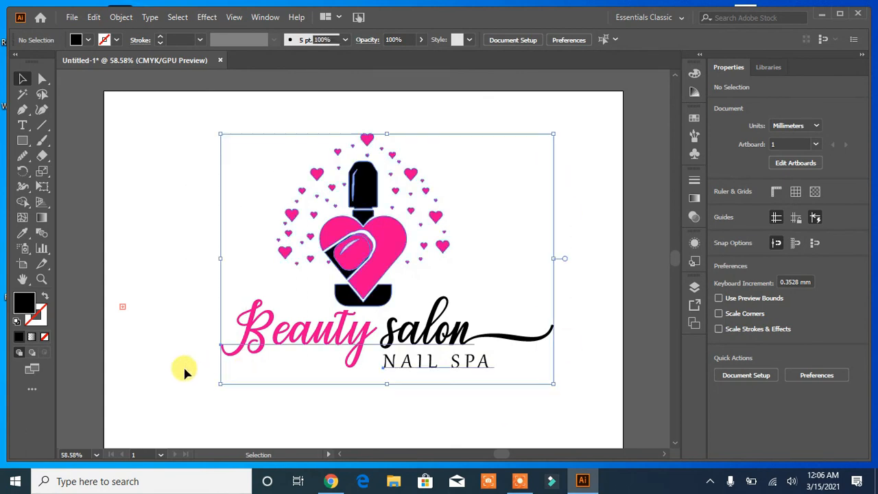
{"action": "left_click", "coordinate": [738, 427]}
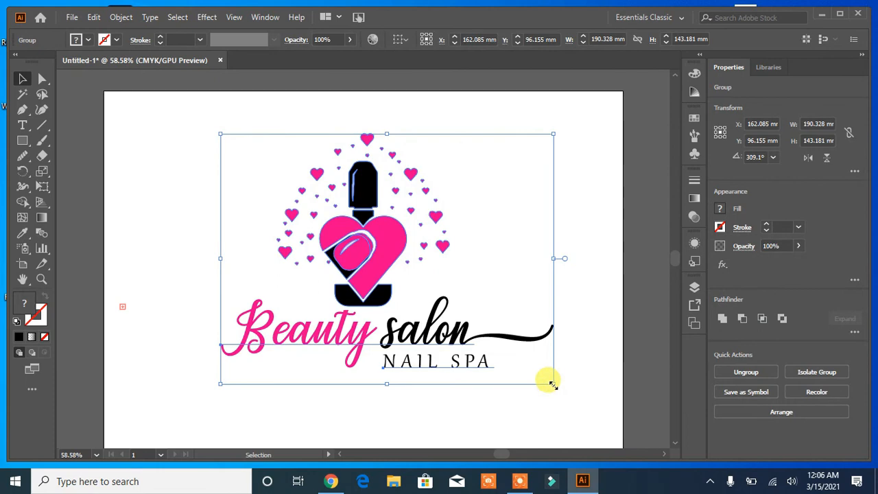
- Scale the grouped logo down proportionally to about 157 by 118 mm and move it to the middle of the artboard
{"action": "left_click_drag", "start_coordinate": [553, 385], "coordinate": [501, 375]}
{"action": "left_click", "coordinate": [501, 375]}
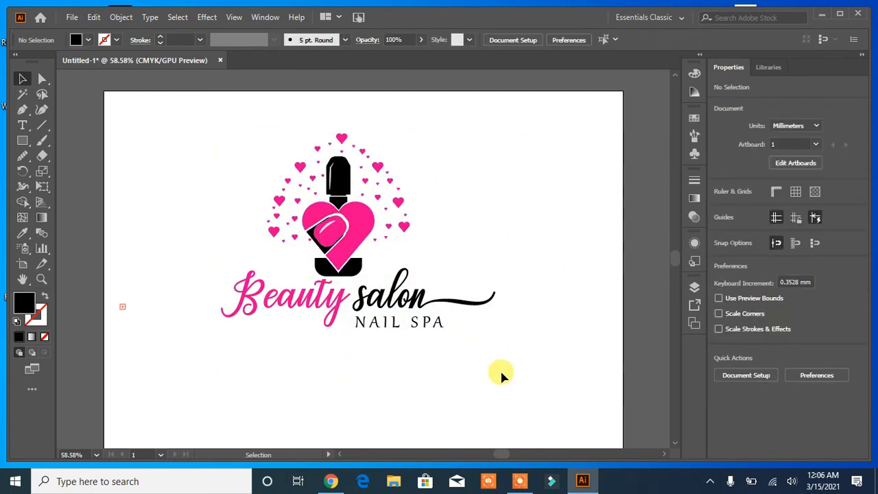
{"action": "left_click_drag", "start_coordinate": [364, 239], "coordinate": [396, 254]}
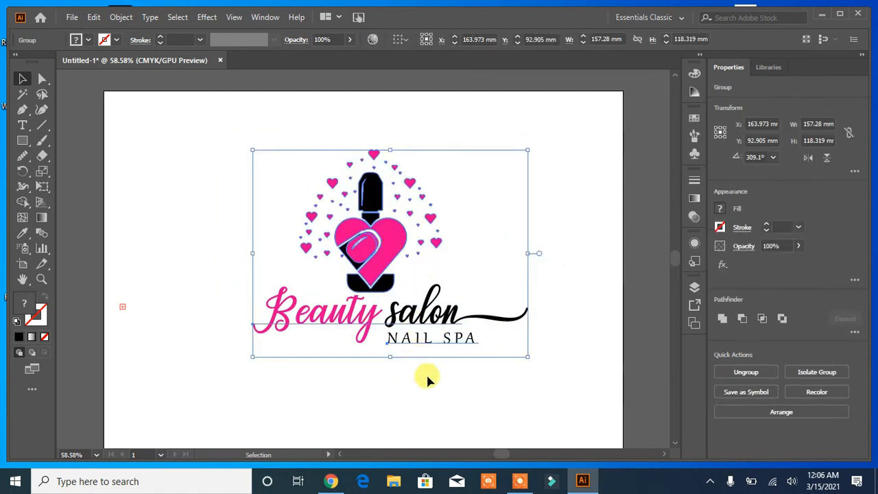
{"action": "left_click", "coordinate": [440, 414]}
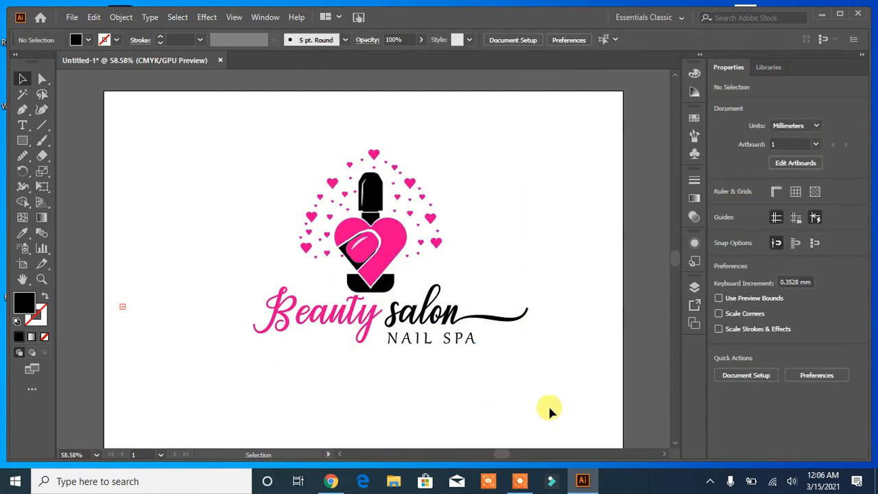